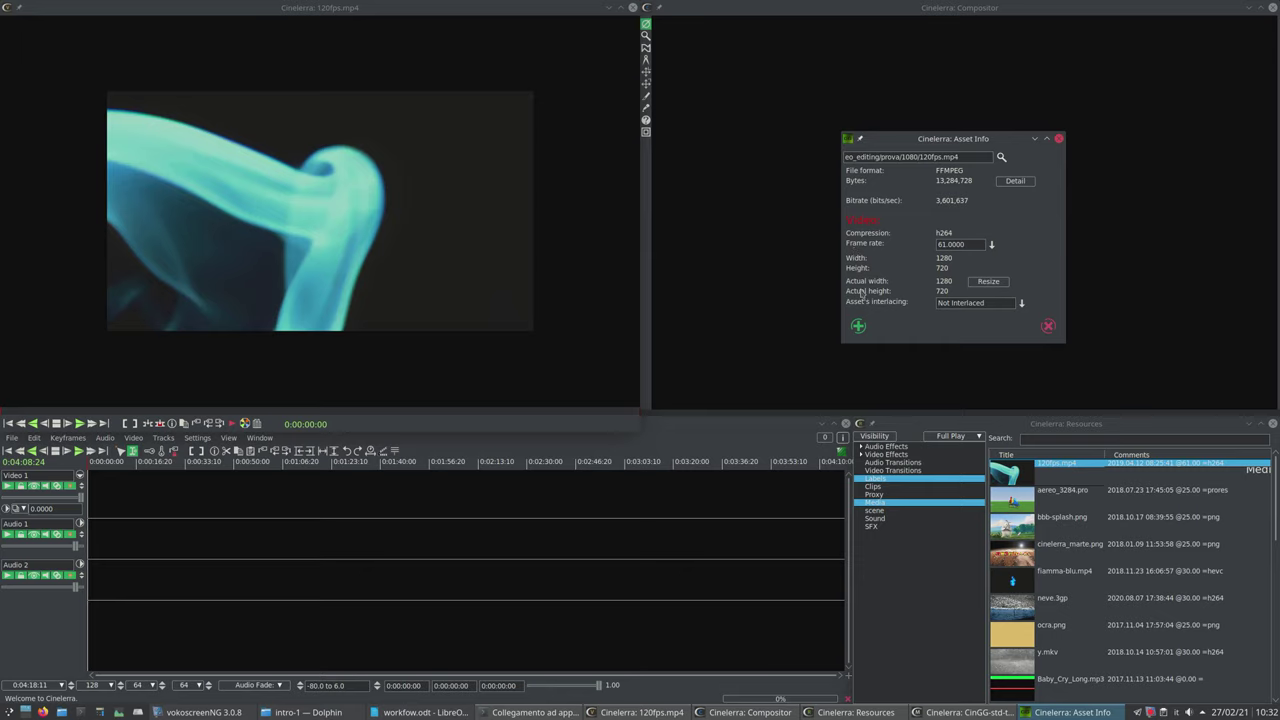
# Review the interlacing options and the track resize settings in the asset information of 120fps.mp4.
pyautogui.click(1021, 302)
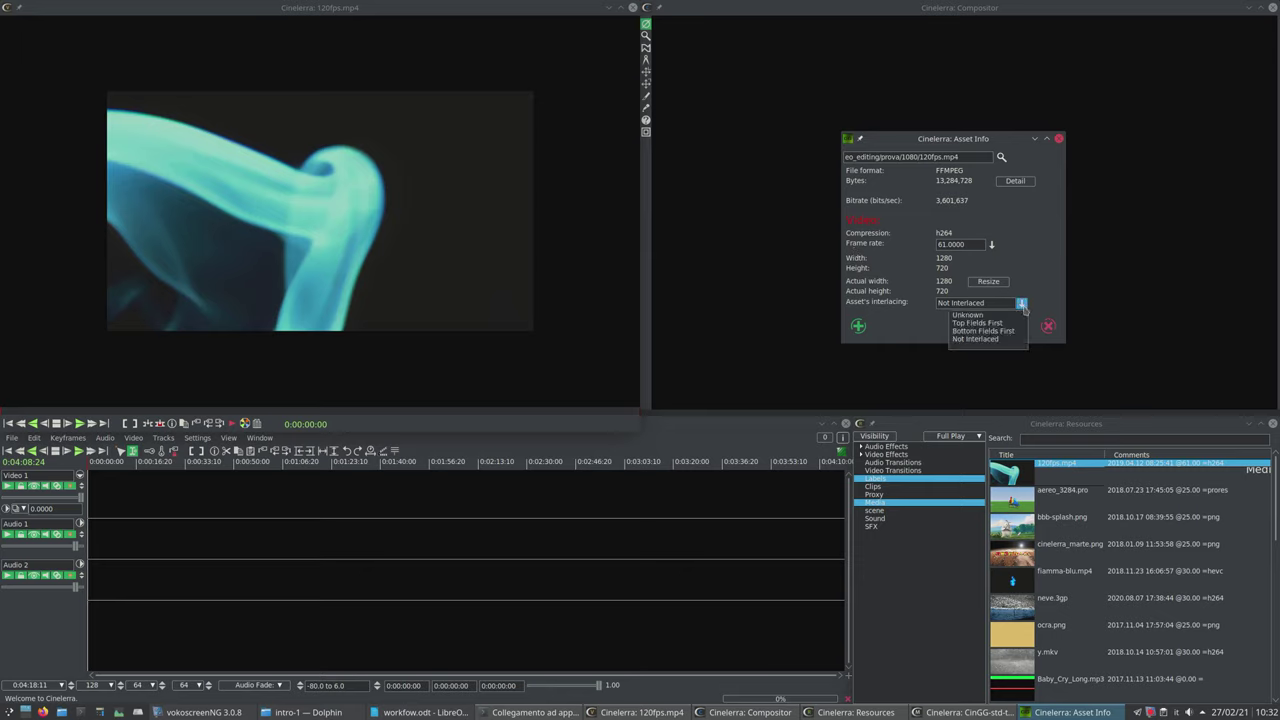
pyautogui.click(1021, 302)
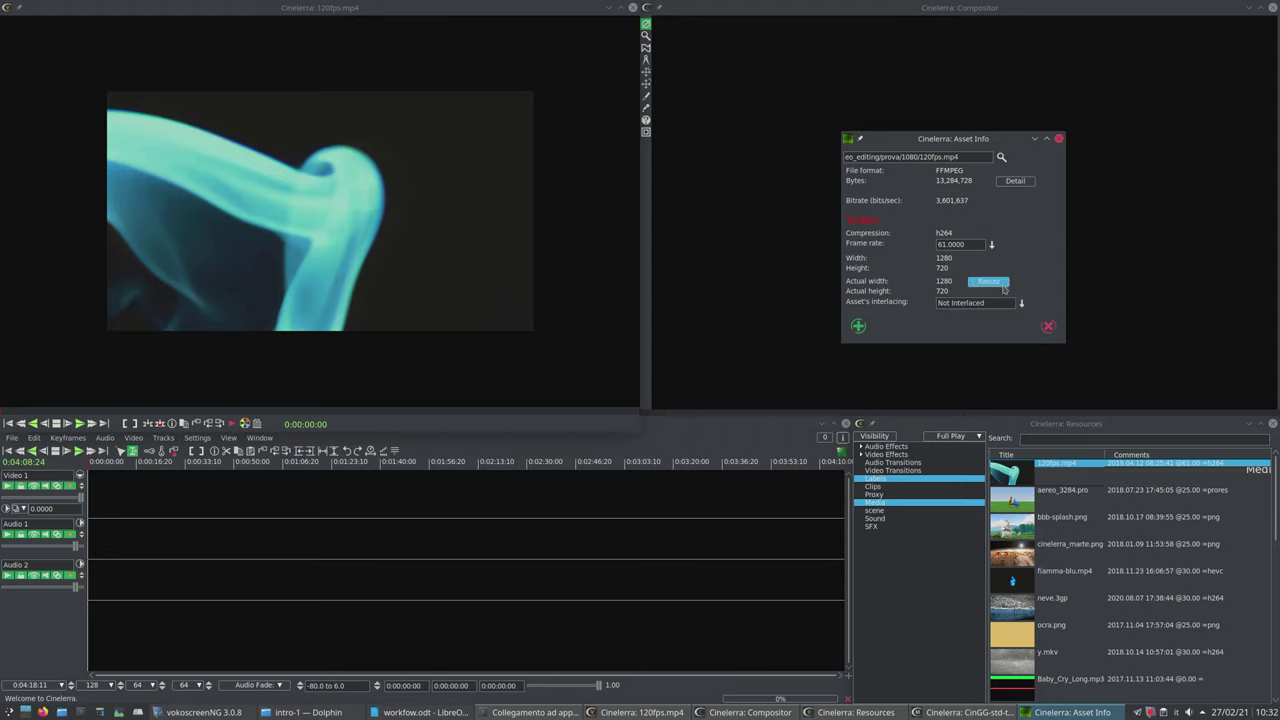
pyautogui.click(988, 281)
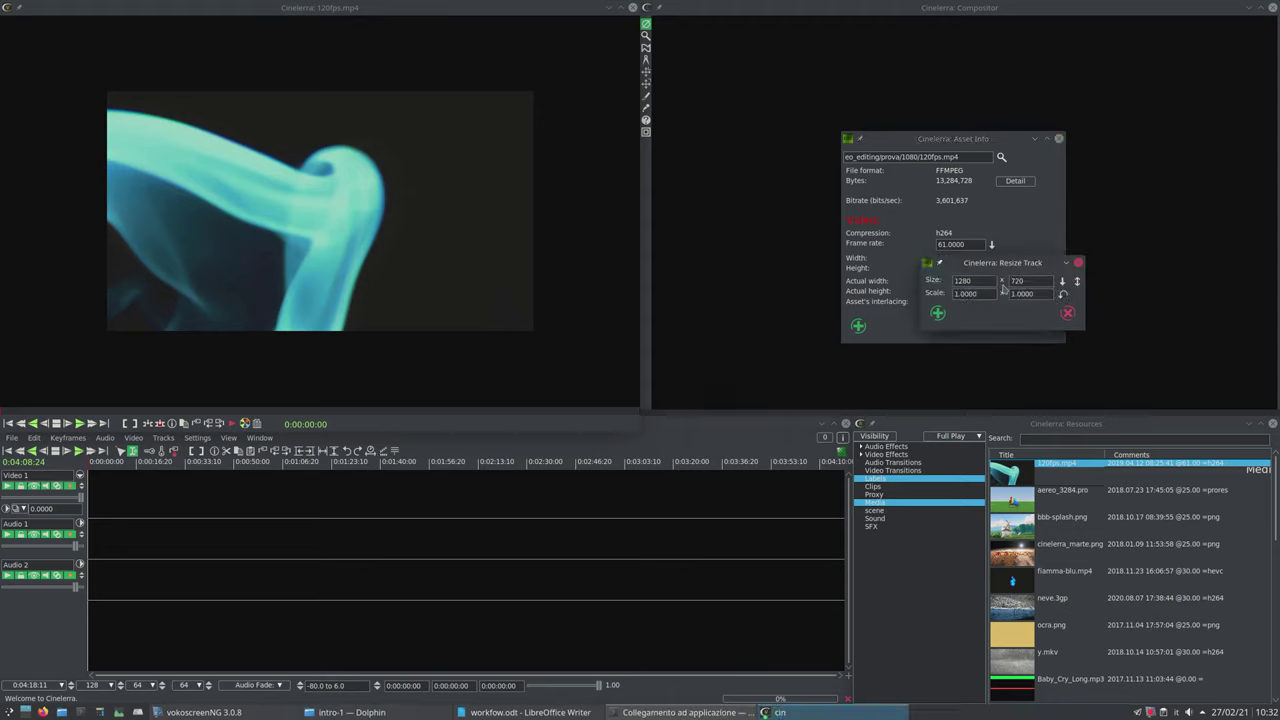
pyautogui.click(1067, 315)
# Examine the detailed stream information of 120fps.mp4 and close its asset information.
pyautogui.click(1012, 183)
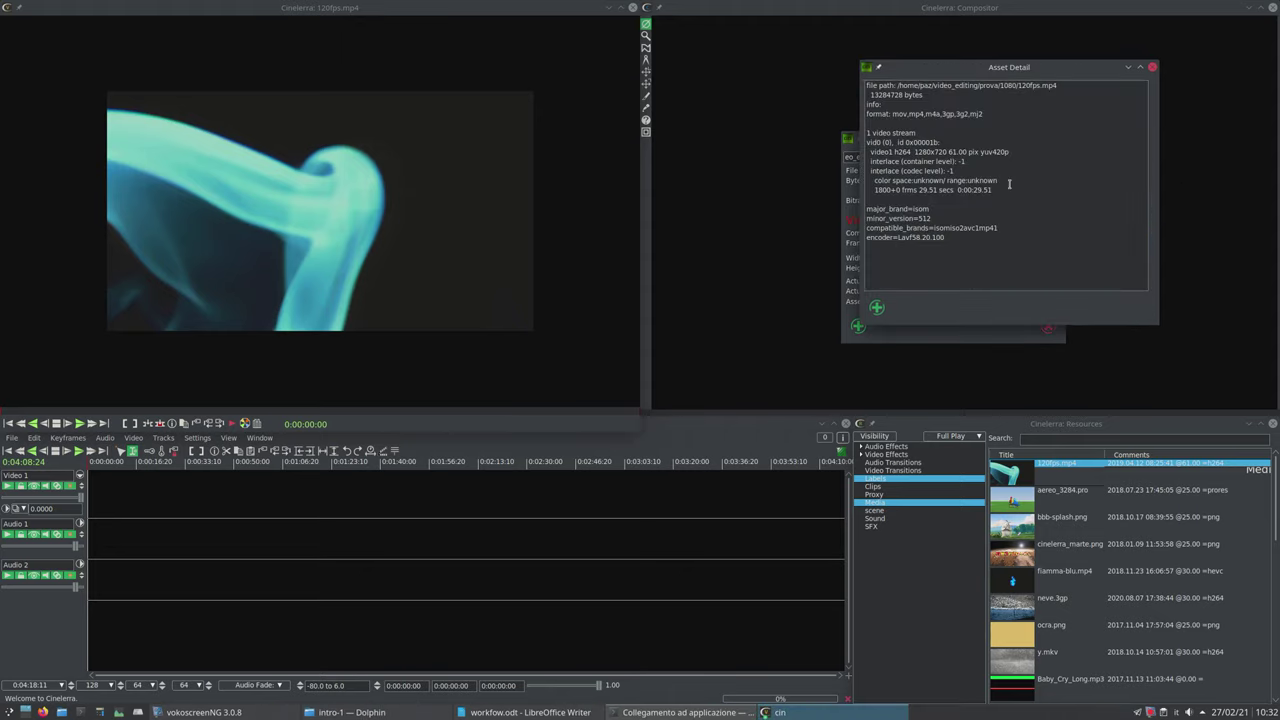
pyautogui.moveTo(1016, 72); pyautogui.dragTo(683, 150)
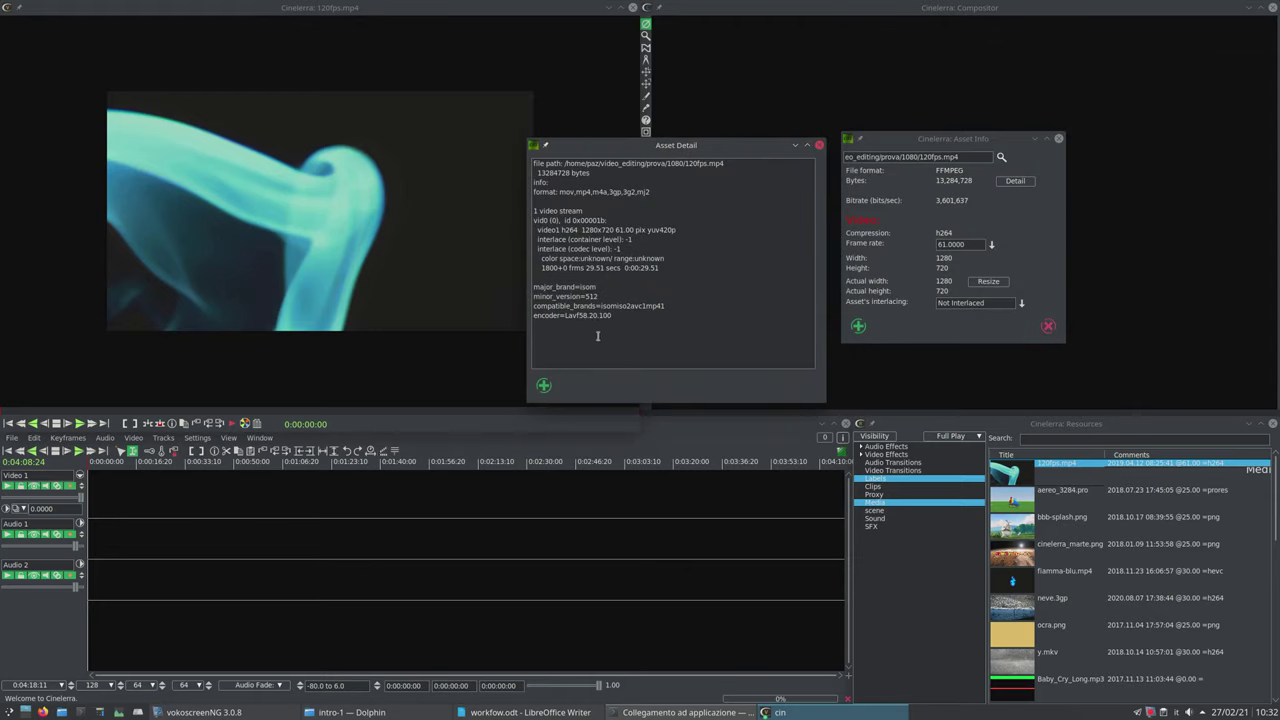
pyautogui.click(545, 386)
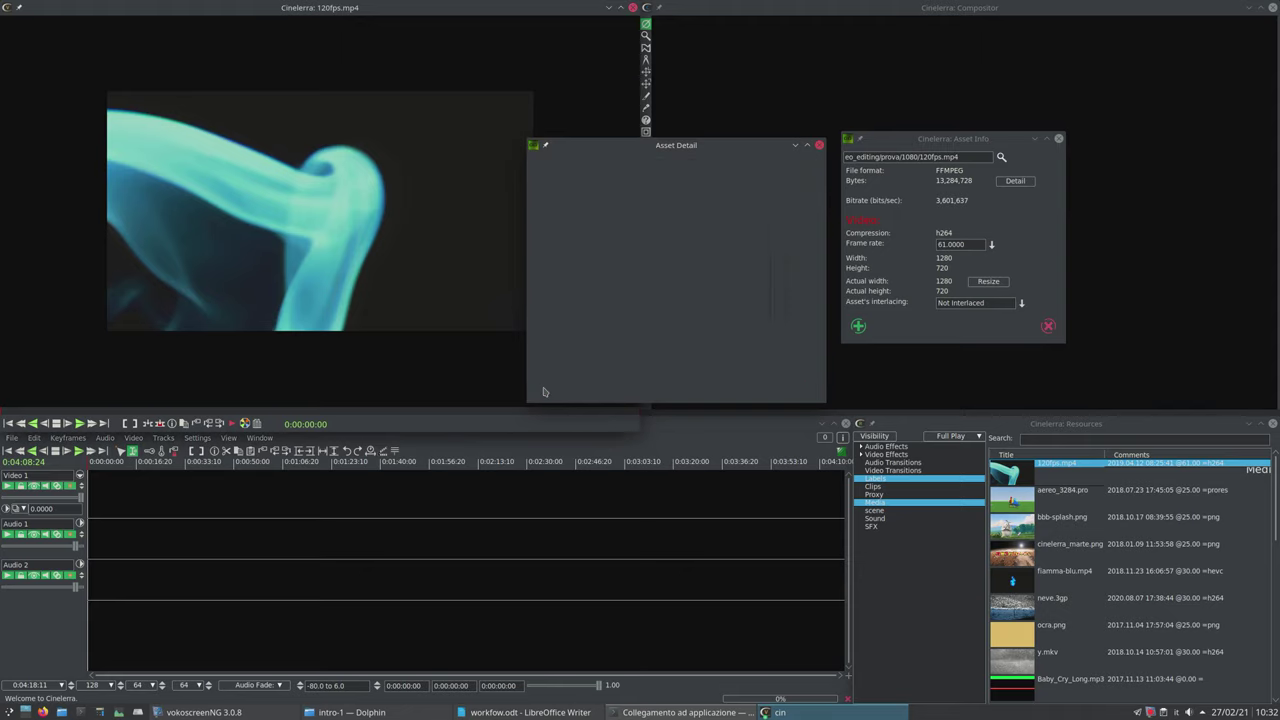
pyautogui.click(1048, 326)
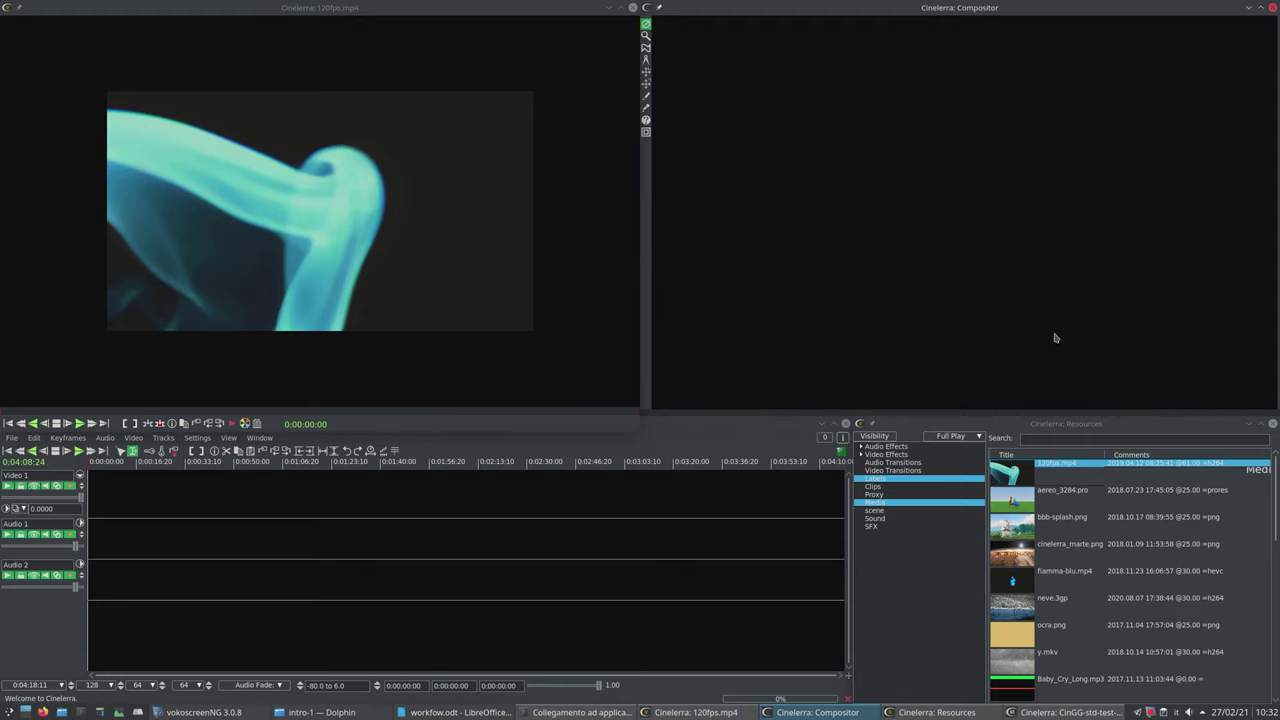
# Scrub through 120fps.mp4 in the Viewer and preview the tears_of_steel thumbnail in the Media resources.
pyautogui.click(45, 418)
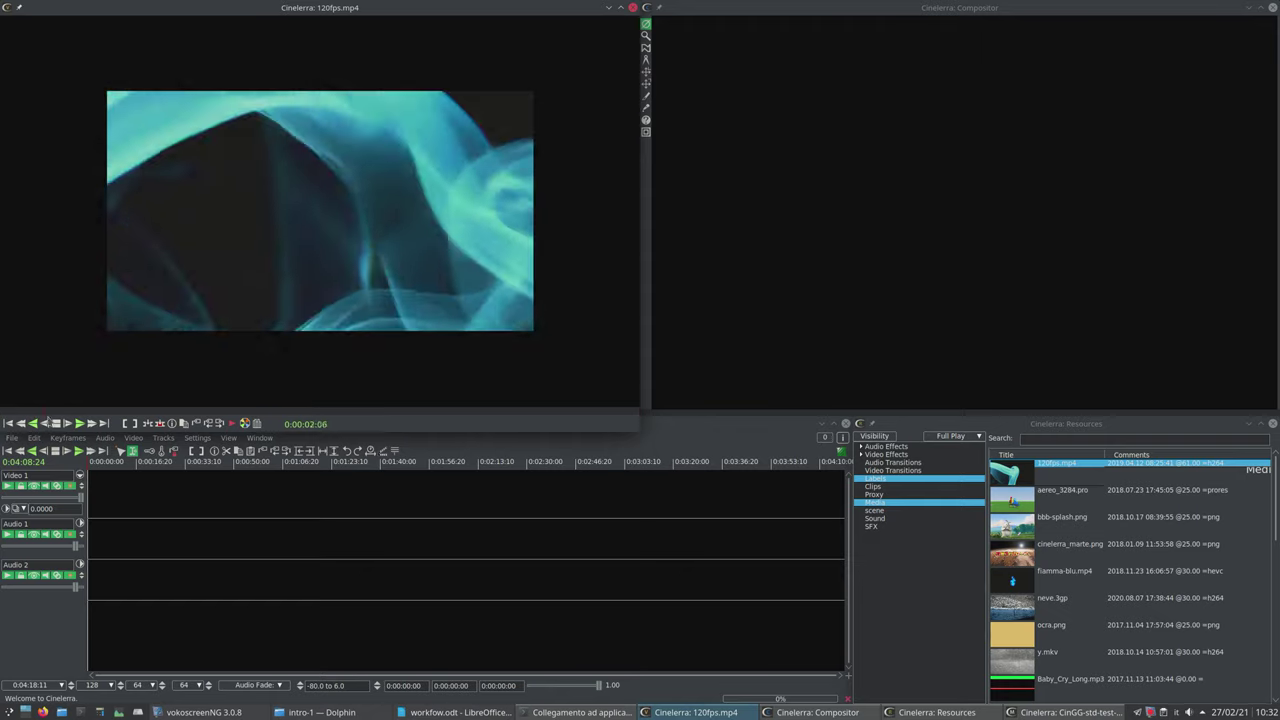
pyautogui.moveTo(45, 420)
pyautogui.mouseDown()
pyautogui.moveTo(467, 426)
pyautogui.moveTo(60, 414)
pyautogui.mouseUp()
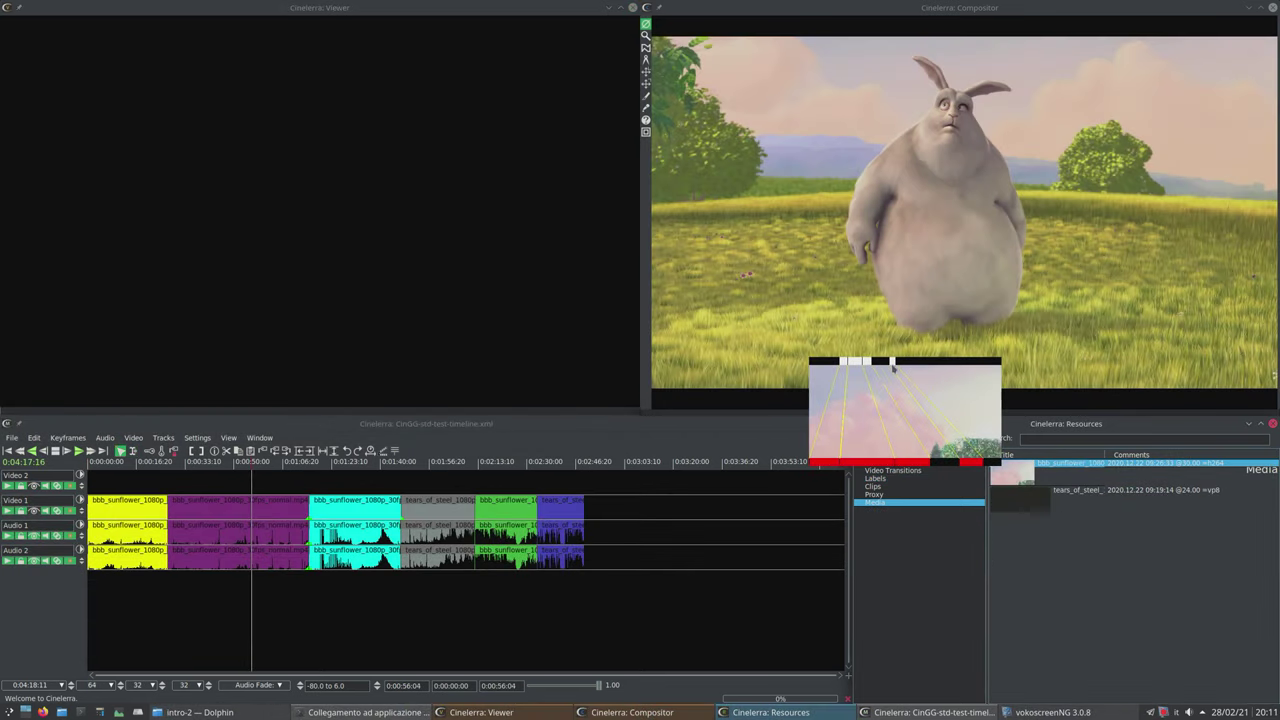
pyautogui.moveTo(1026, 505)
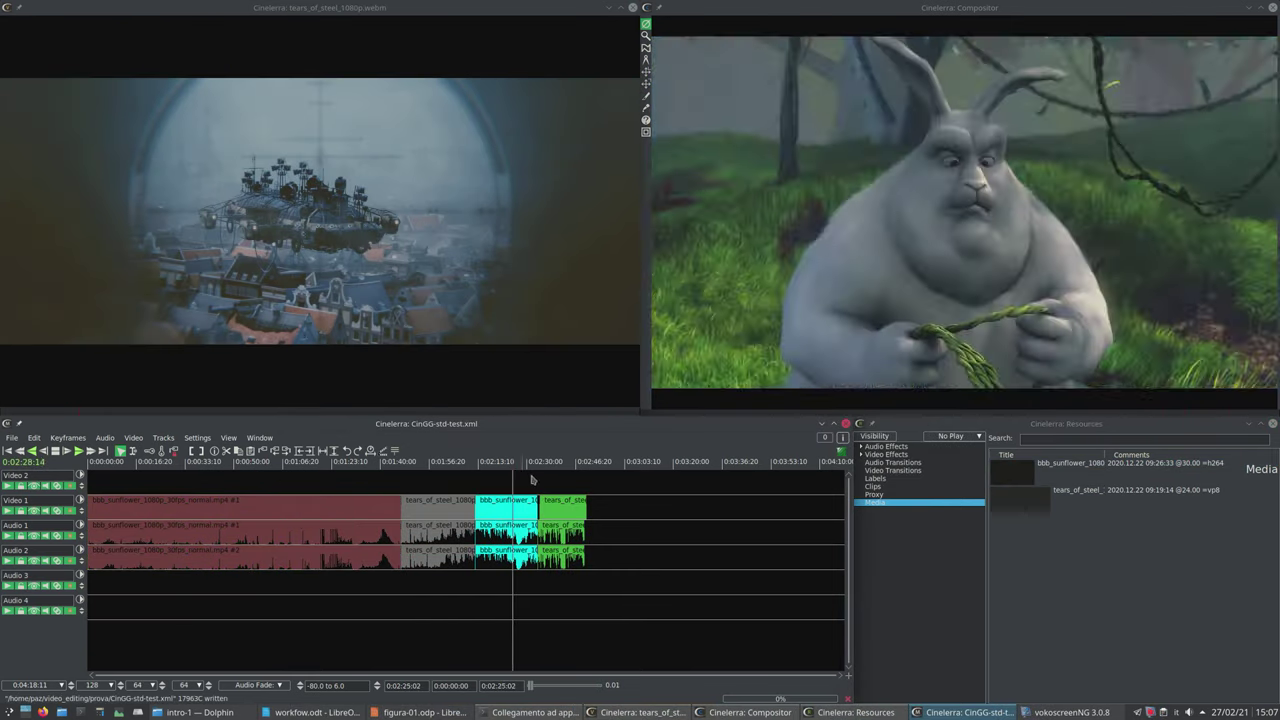
# Scrub the timeline and view the frames at 0:00:22:10, 0:00:49:19, 0:02:03:06 and 0:02:29:04 in the Compositor.
pyautogui.click(367, 484)
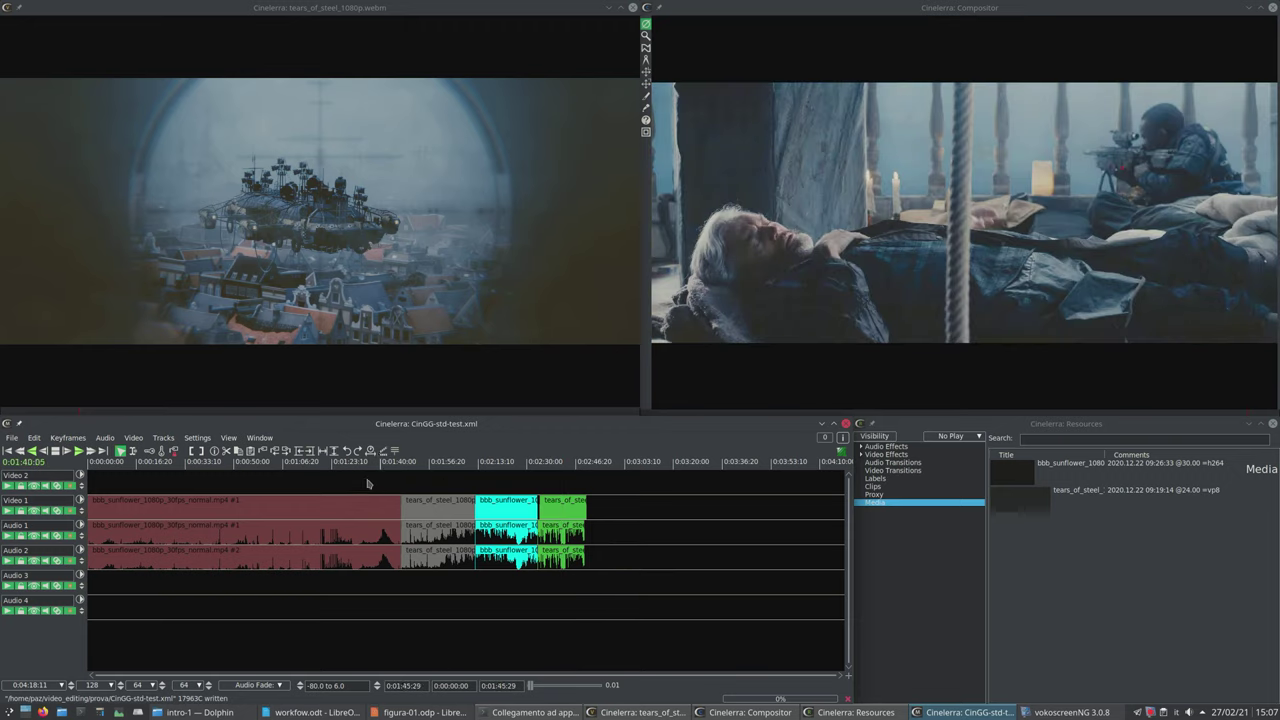
pyautogui.moveTo(367, 484); pyautogui.dragTo(167, 481)
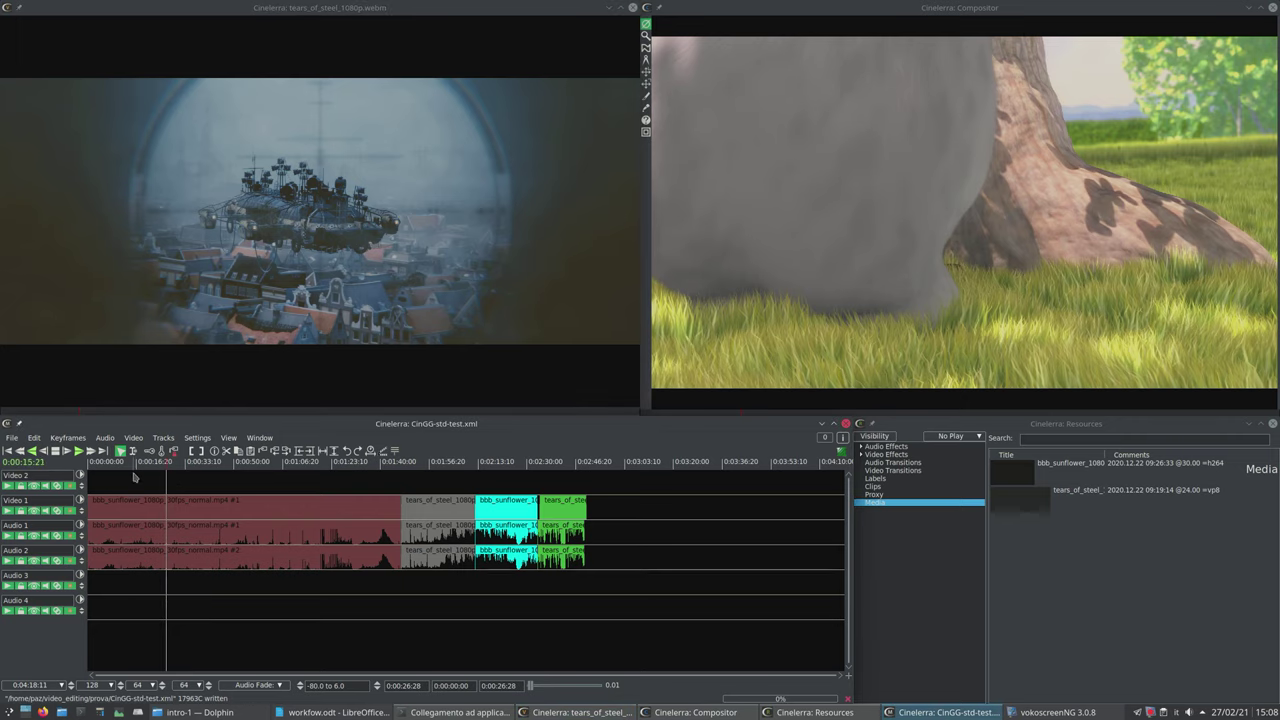
pyautogui.click(154, 463)
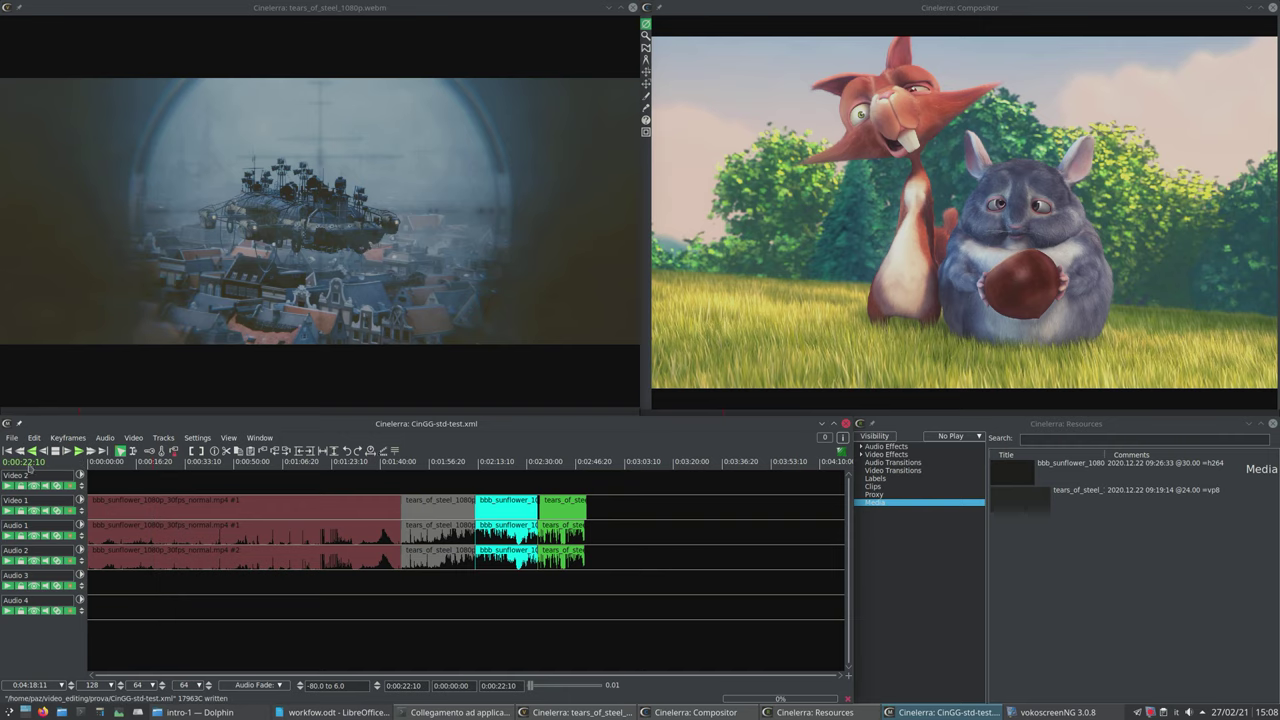
pyautogui.click(233, 466)
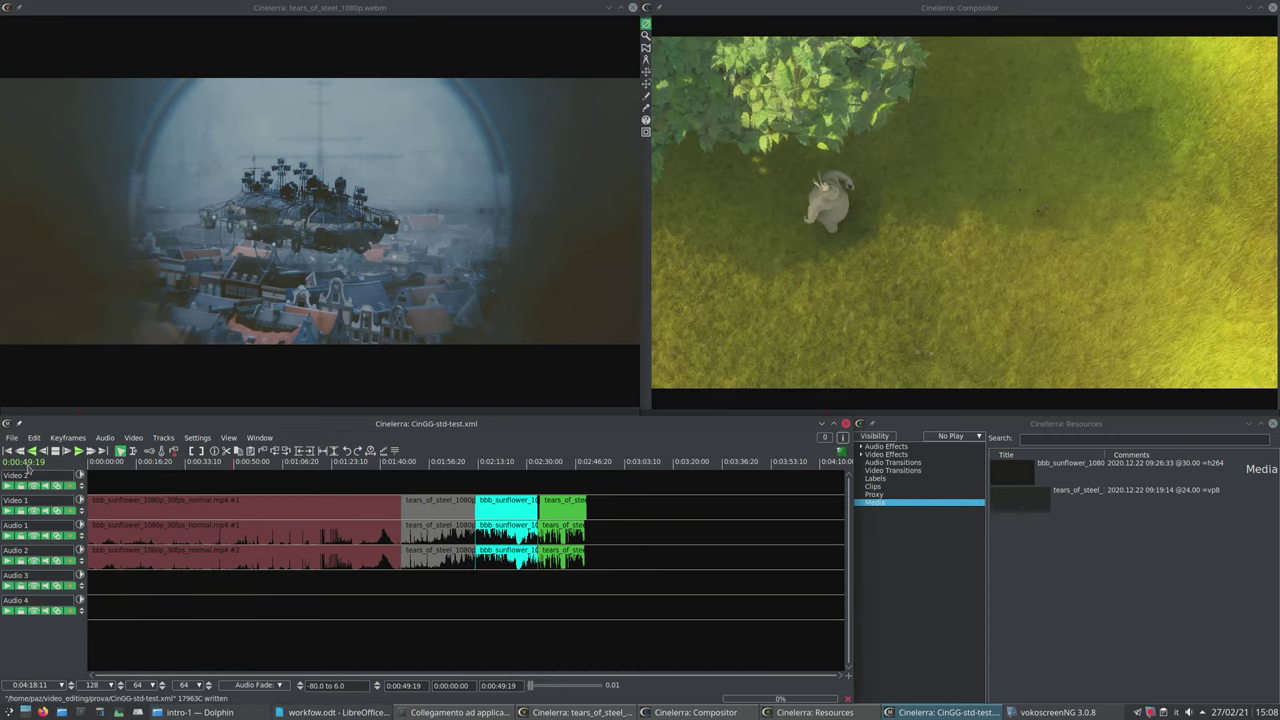
pyautogui.click(448, 466)
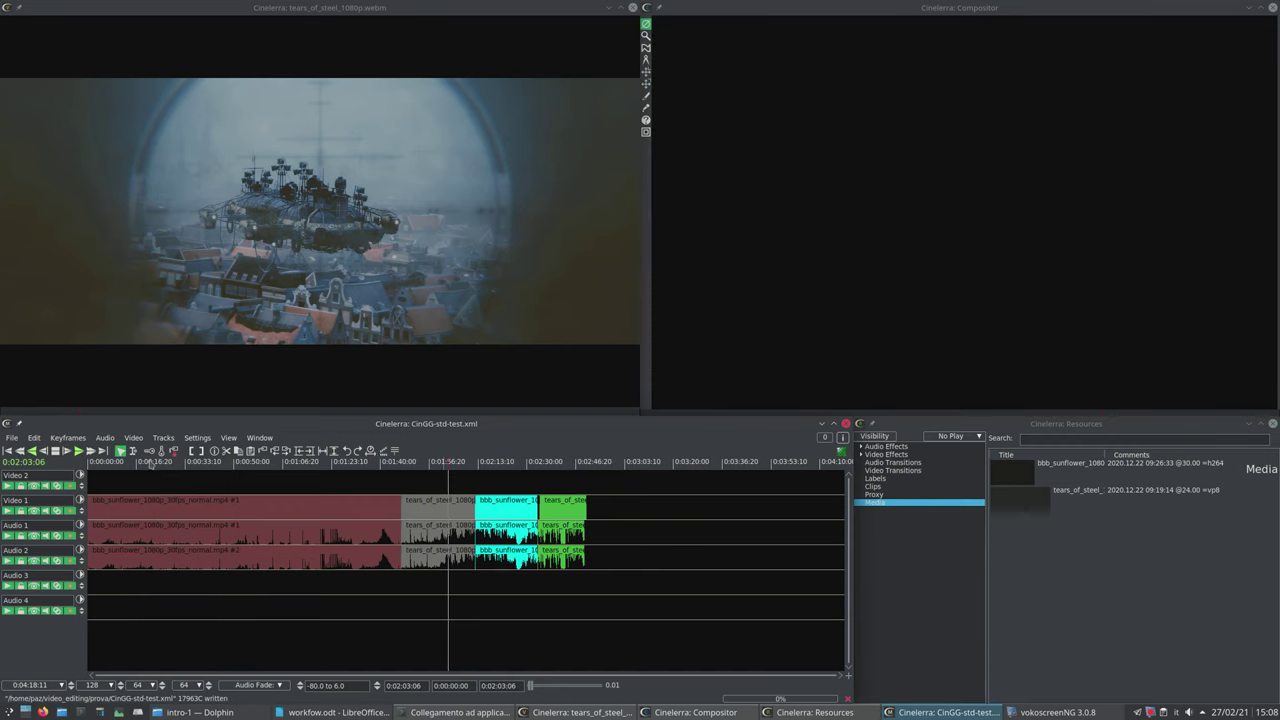
pyautogui.click(525, 470)
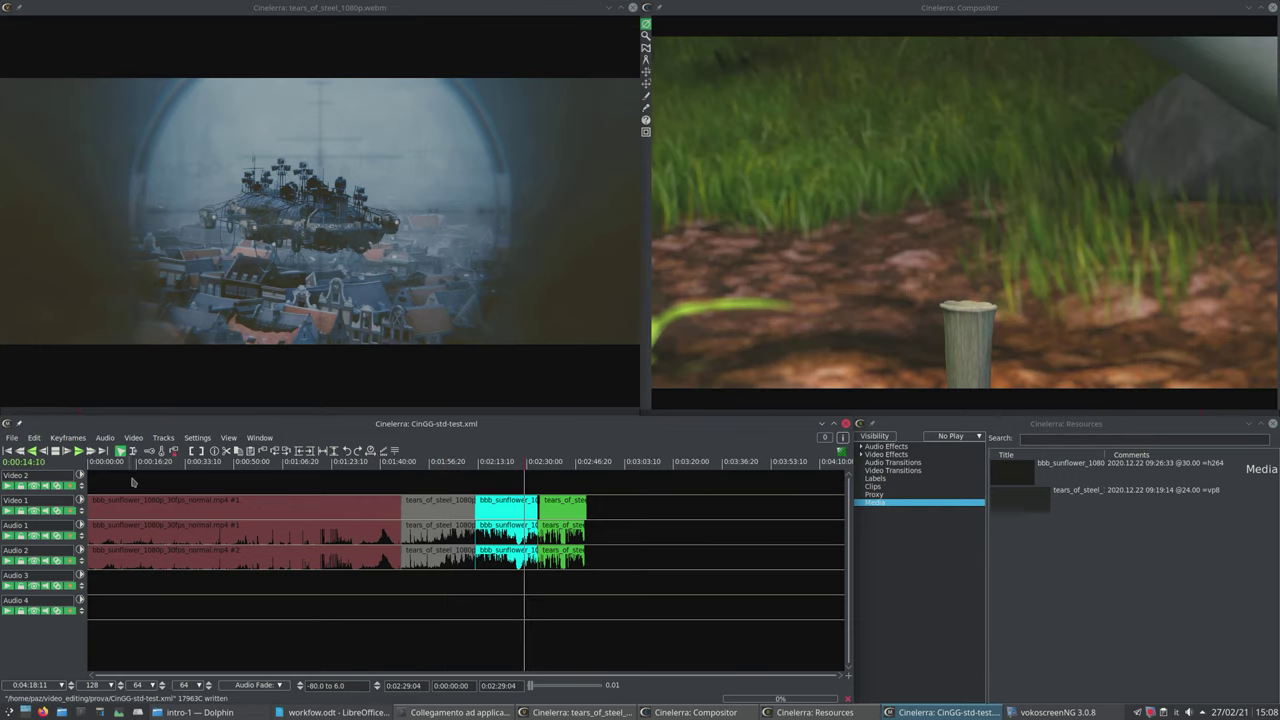
pyautogui.moveTo(141, 470); pyautogui.dragTo(299, 470)
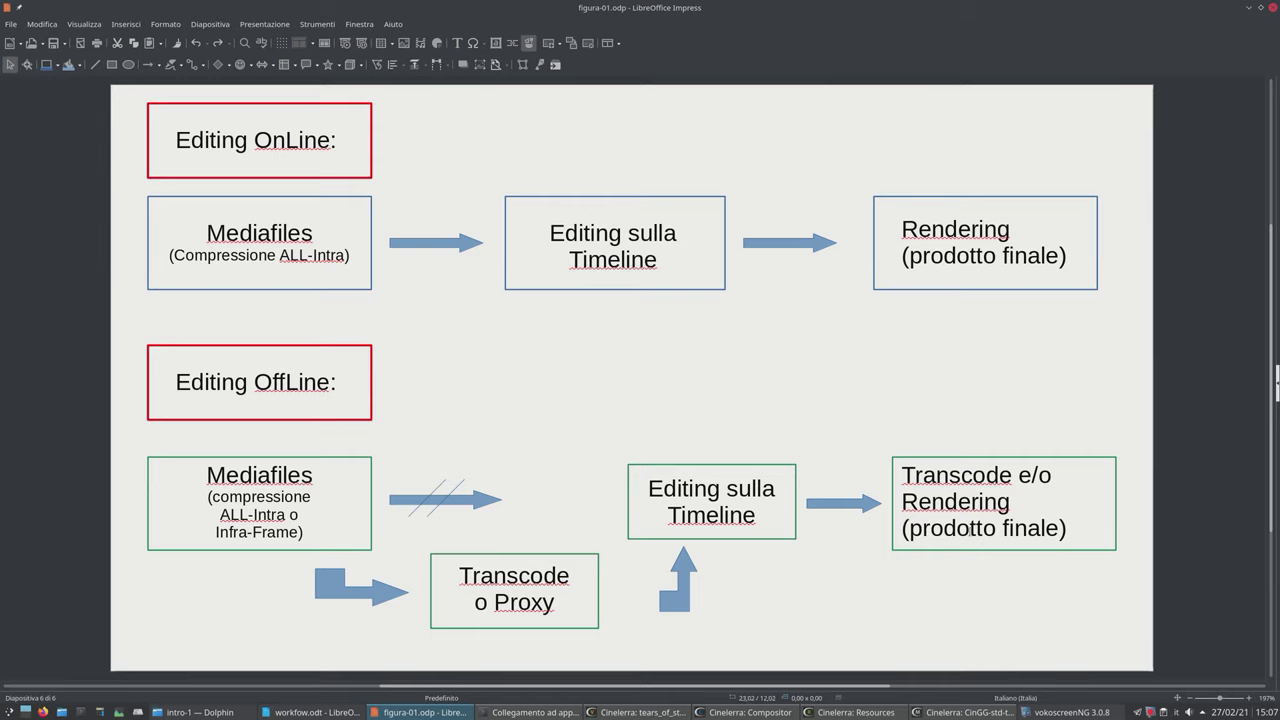
# Close the figura-01.odp diagram and step the timeline insertion point through positions from 0:00:22:10 to 0:02:29:04.
pyautogui.click(1274, 7)
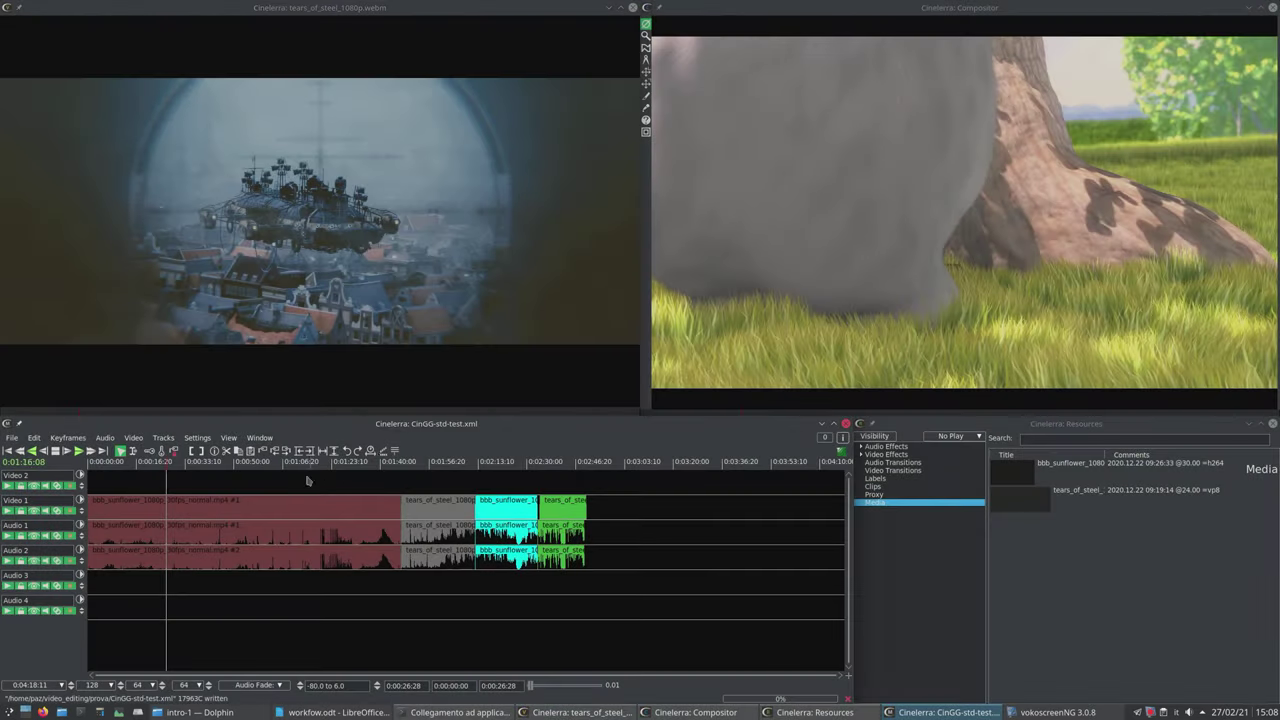
pyautogui.click(167, 486)
pyautogui.click(153, 466)
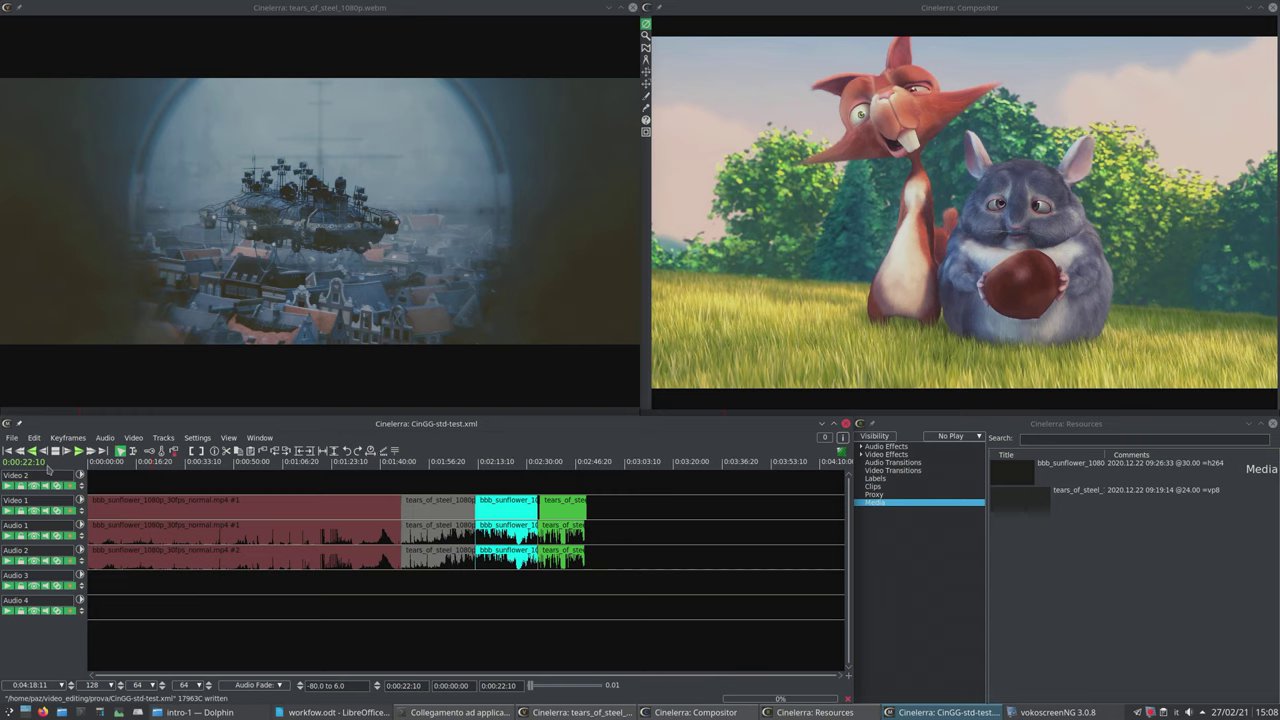
pyautogui.click(233, 467)
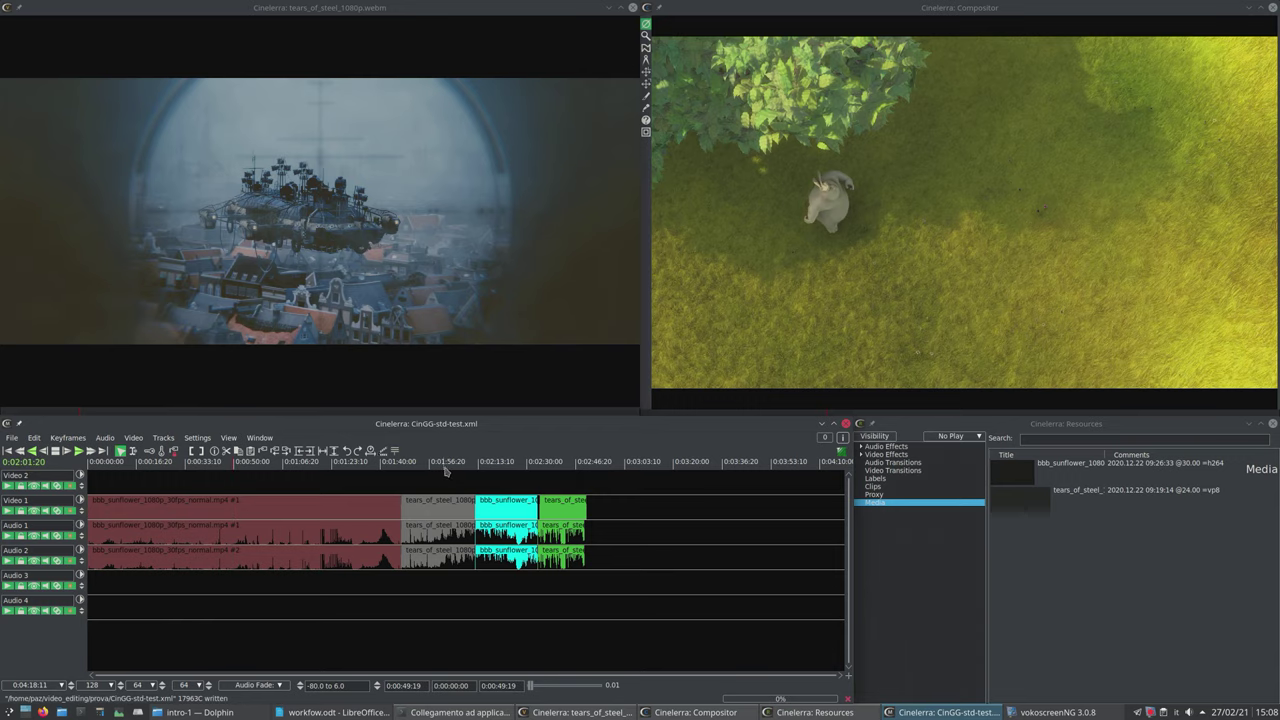
pyautogui.click(449, 464)
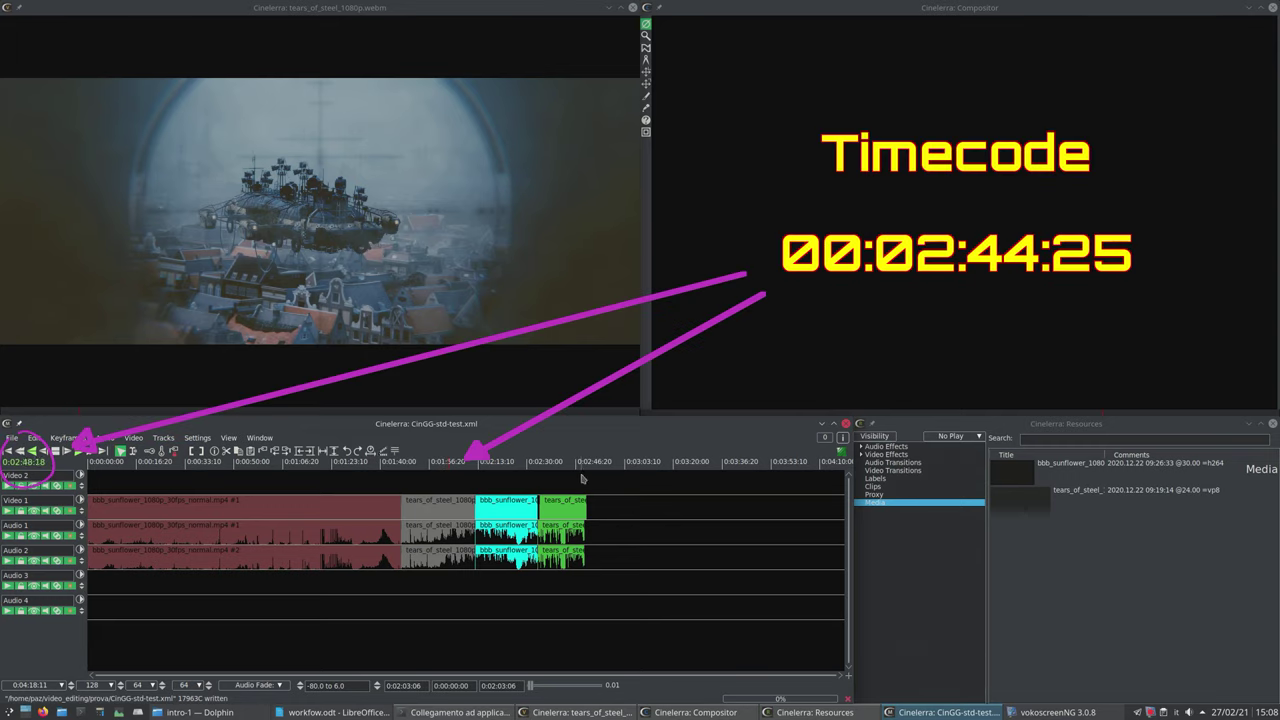
pyautogui.click(525, 471)
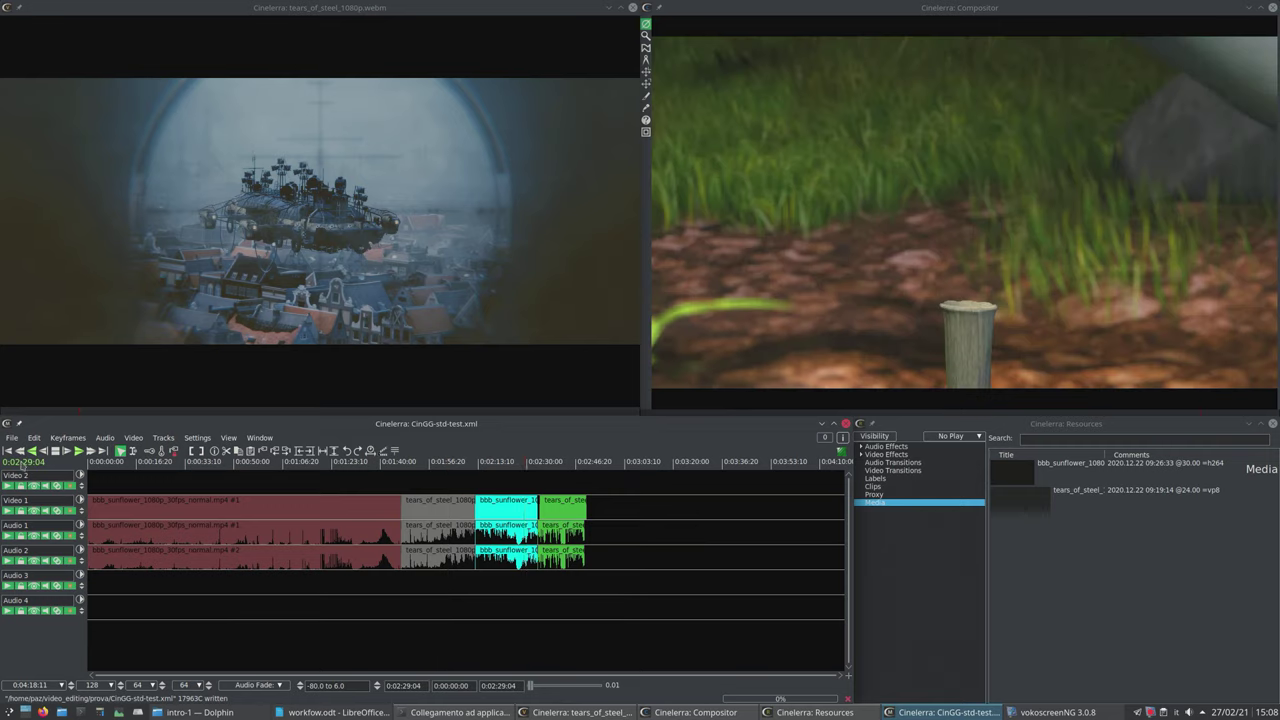
# Move the timeline insertion point to 0:00:55:19 using Goto position.
pyautogui.click(139, 474)
pyautogui.click(168, 470)
pyautogui.click(185, 471)
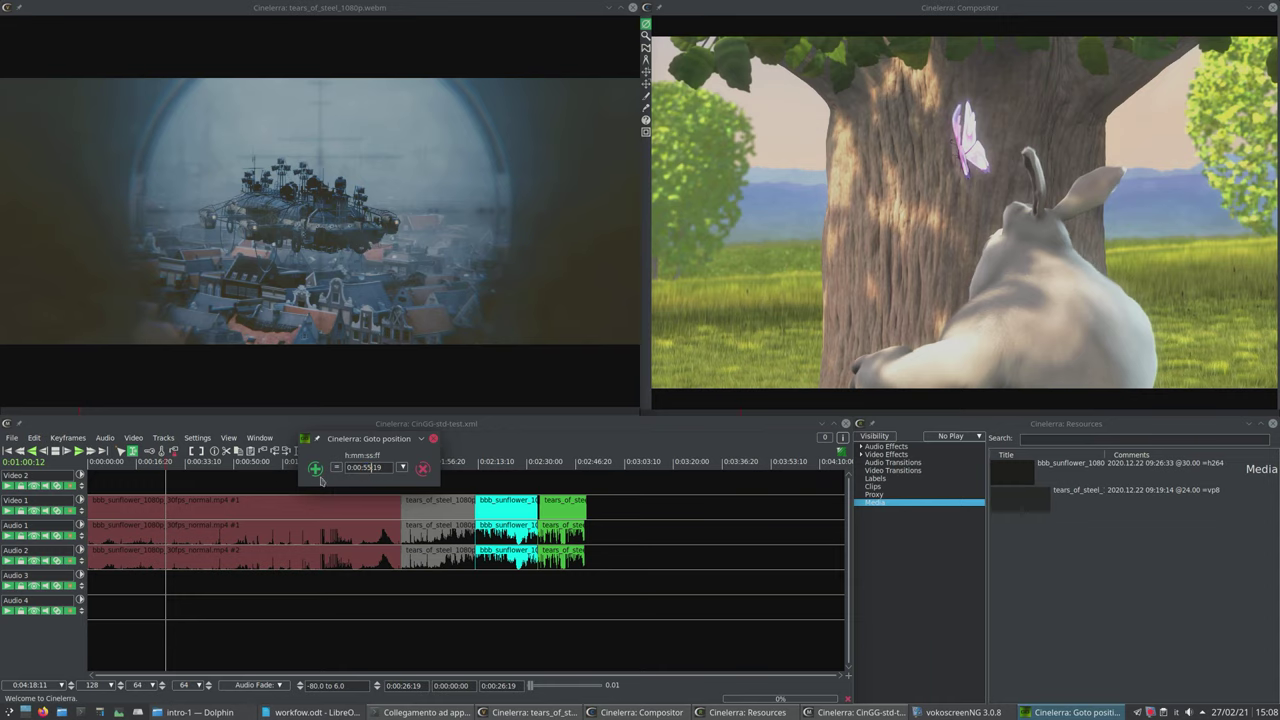
pyautogui.click(315, 468)
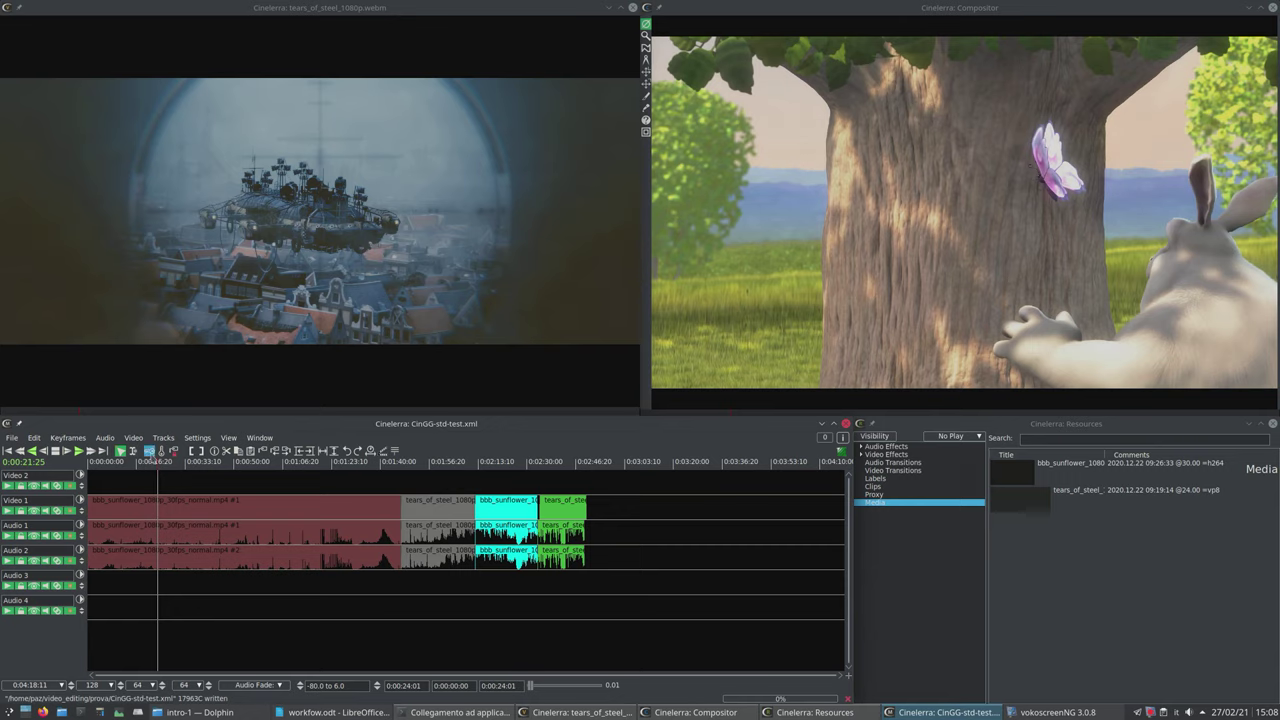
# Switch the timeline to cut-and-paste editing mode and select a range within the first bbb_sunflower clip.
pyautogui.click(131, 451)
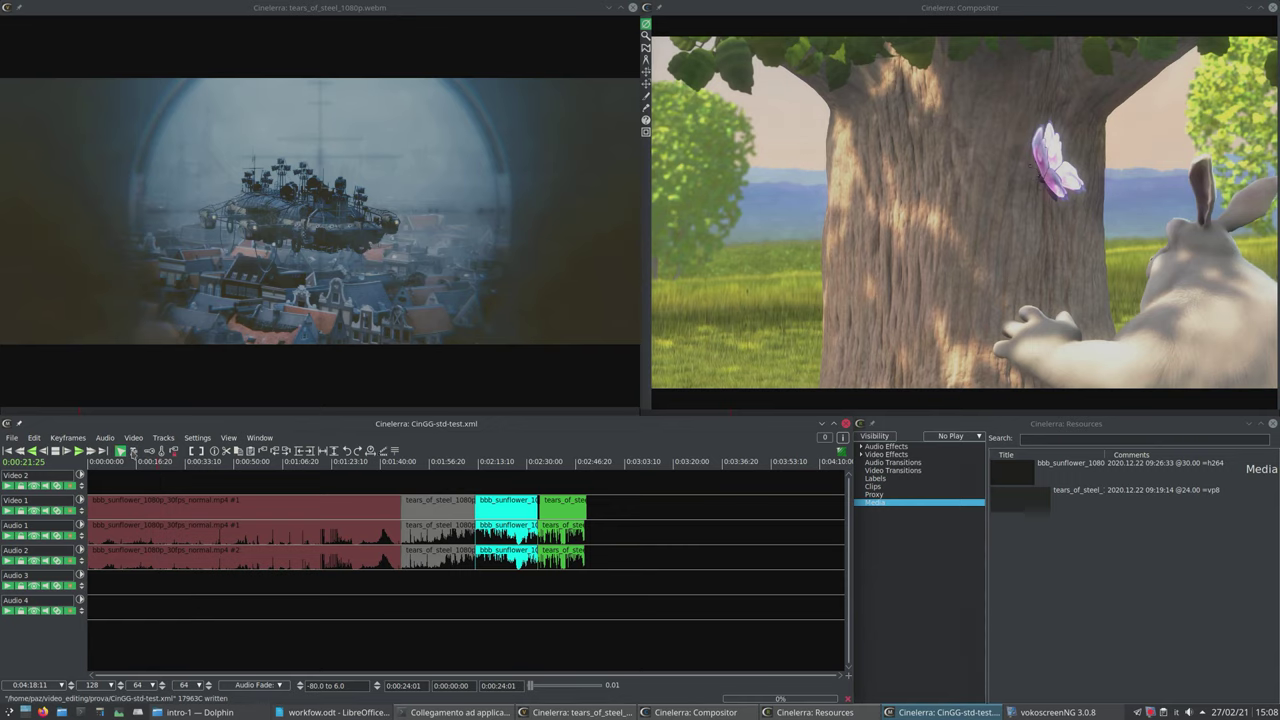
pyautogui.click(157, 484)
pyautogui.moveTo(152, 490); pyautogui.dragTo(311, 527)
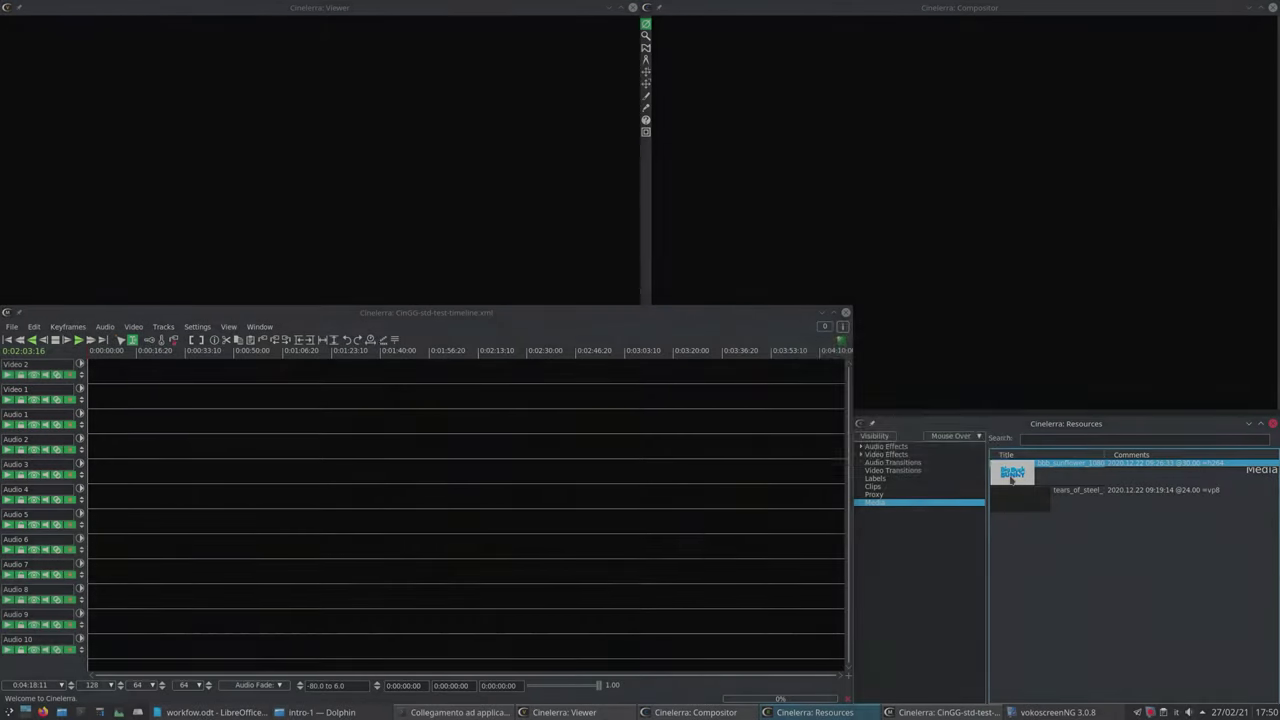
# Place the whole bbb_sunflower clip at the start of the timeline and undo the placement.
pyautogui.moveTo(1010, 480); pyautogui.dragTo(86, 408)
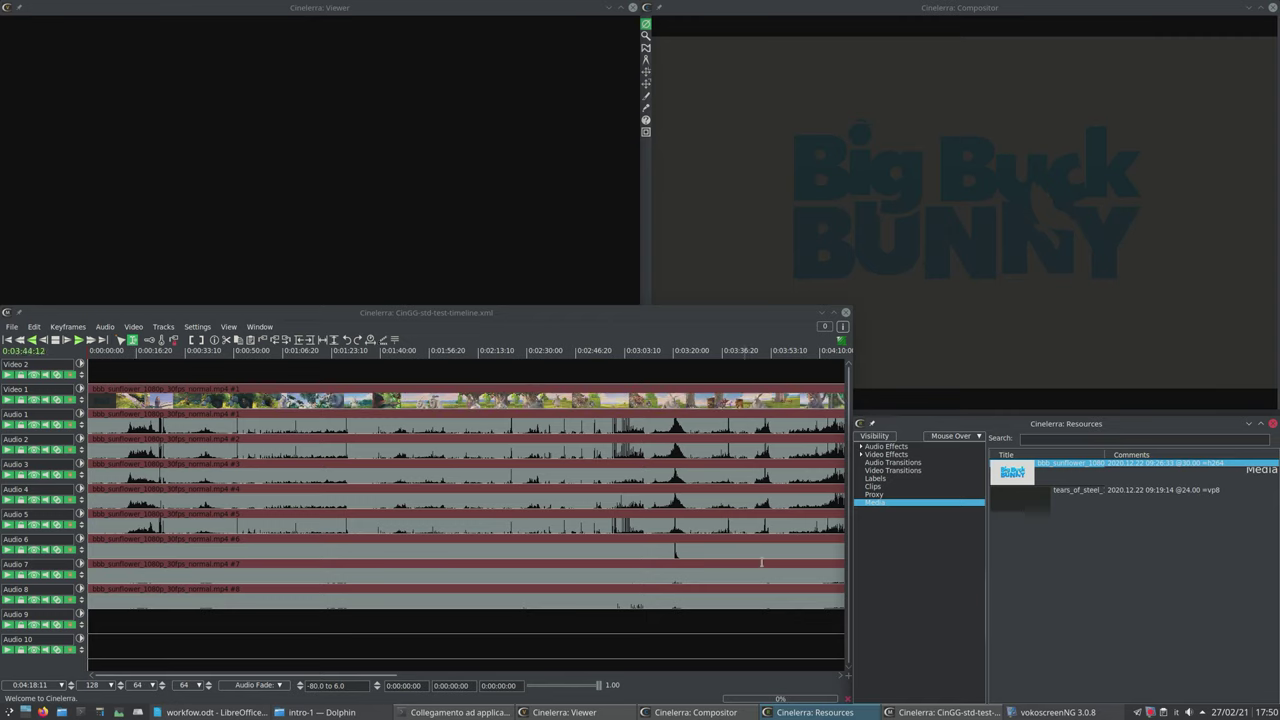
pyautogui.click(1008, 505)
pyautogui.press('z')
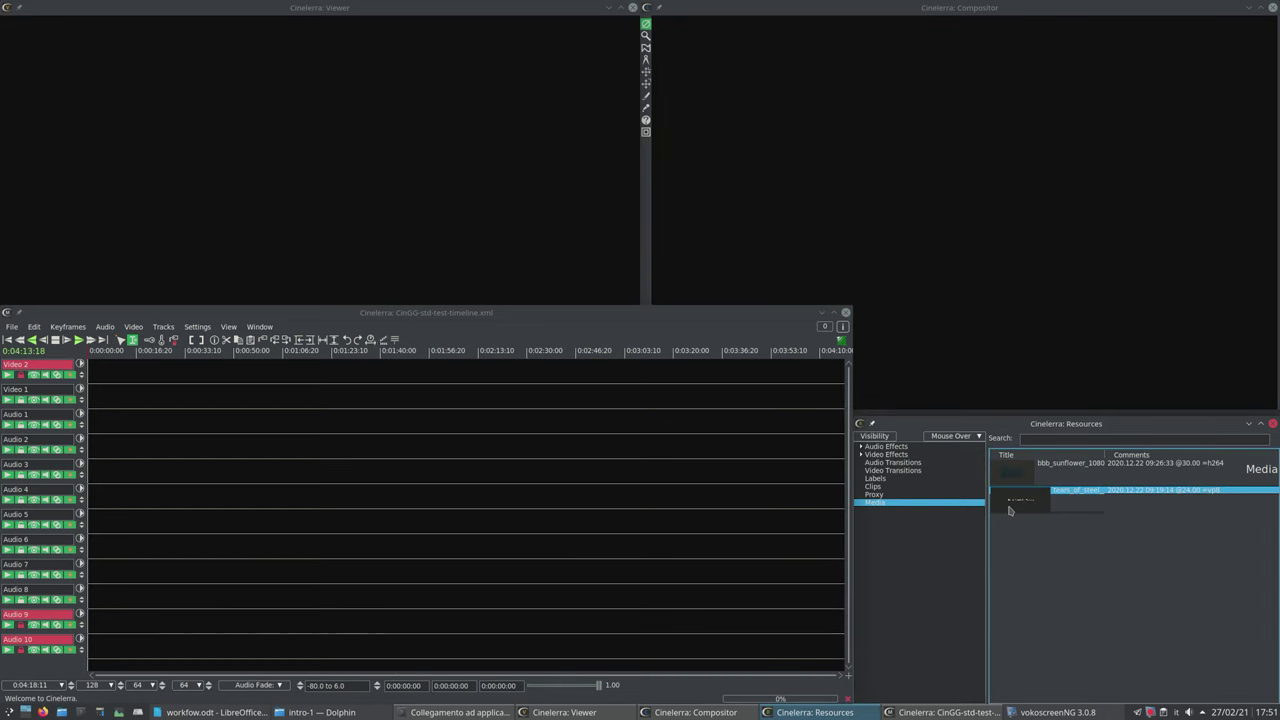
# Load bbb_sunflower in the Viewer and mark its in point at 0:01:01:28 and its out point at 0:01:39:04.
pyautogui.doubleClick(1012, 470)
pyautogui.click(36, 421)
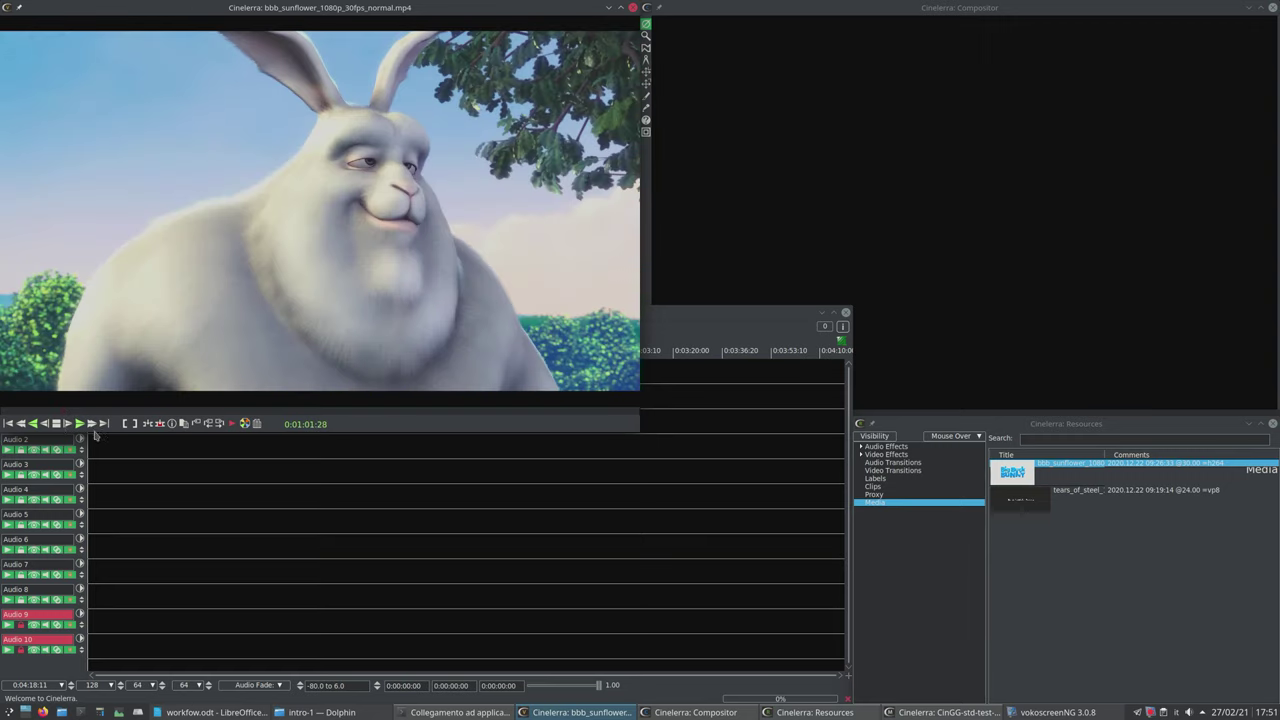
pyautogui.click(124, 423)
pyautogui.press('KP_Enter')
pyautogui.click(134, 424)
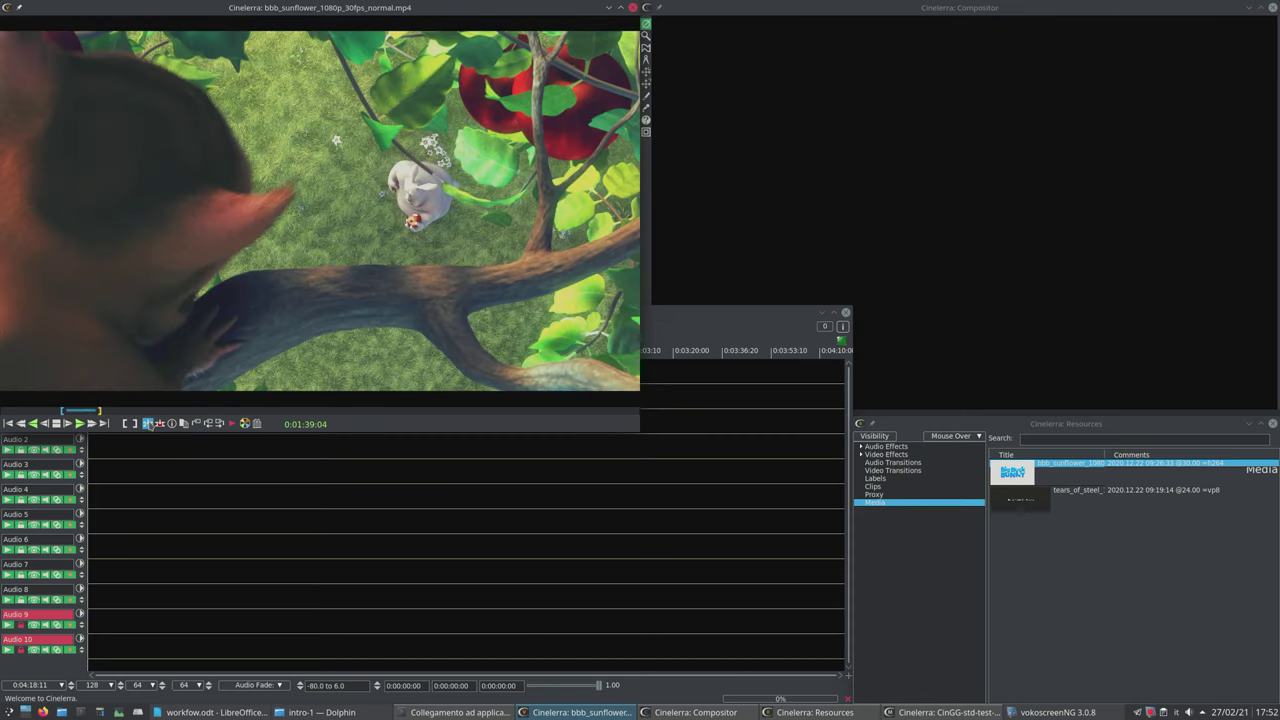
# Splice the marked bbb_sunflower section into the start of the timeline and bring the timeline window to the front.
pyautogui.click(148, 424)
pyautogui.click(315, 440)
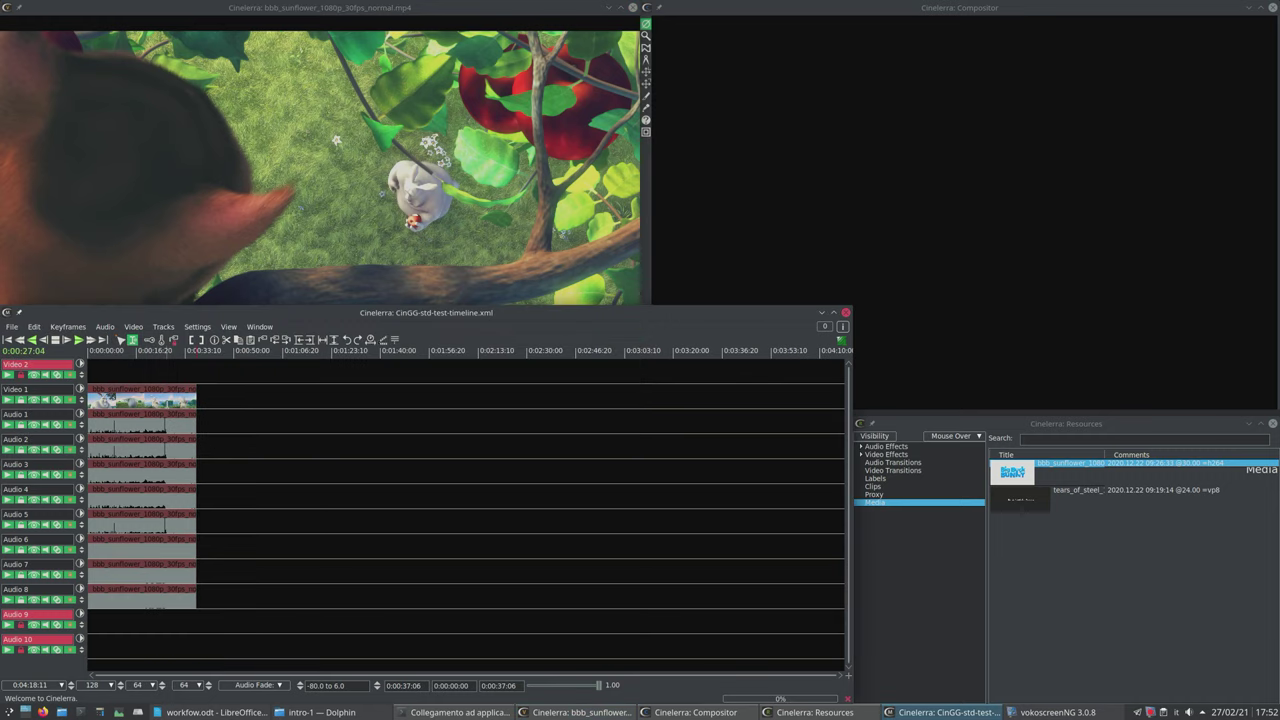
pyautogui.click(118, 530)
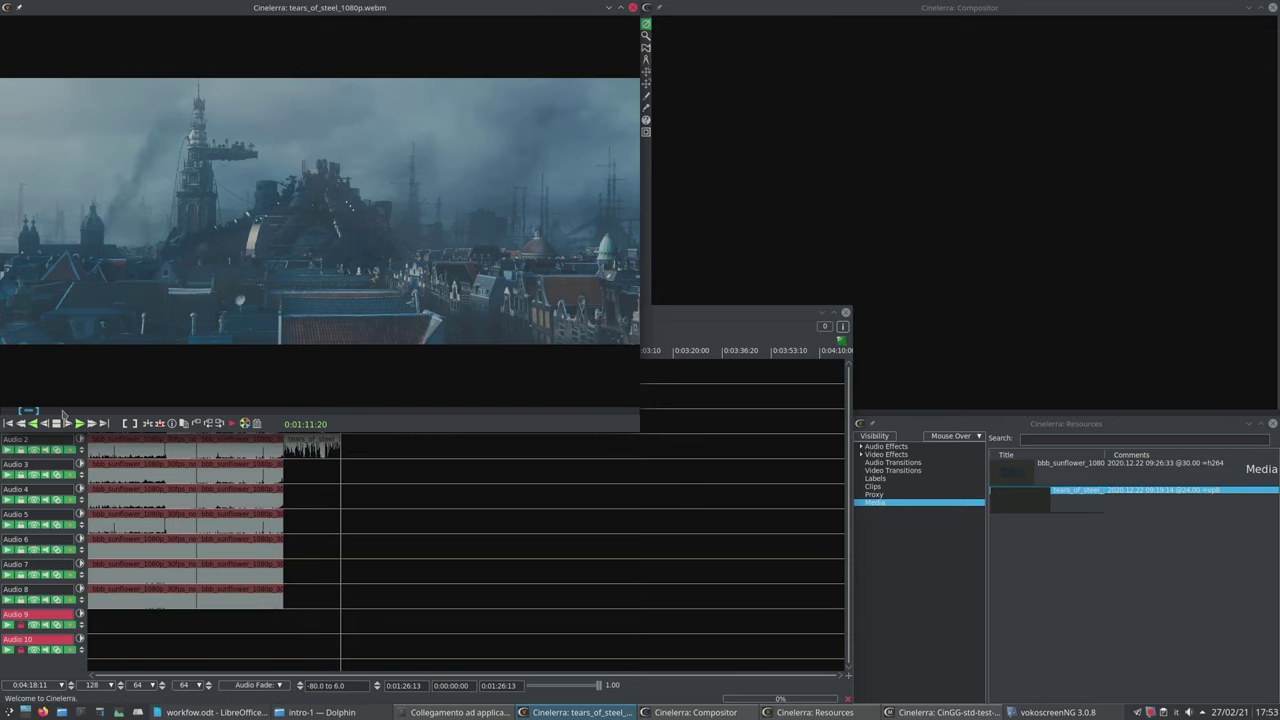
# Mark a new section of tears_of_steel_1080p.webm in the Viewer, with in point 0:01:12:08 and out point 0:01:59:09.
pyautogui.click(63, 414)
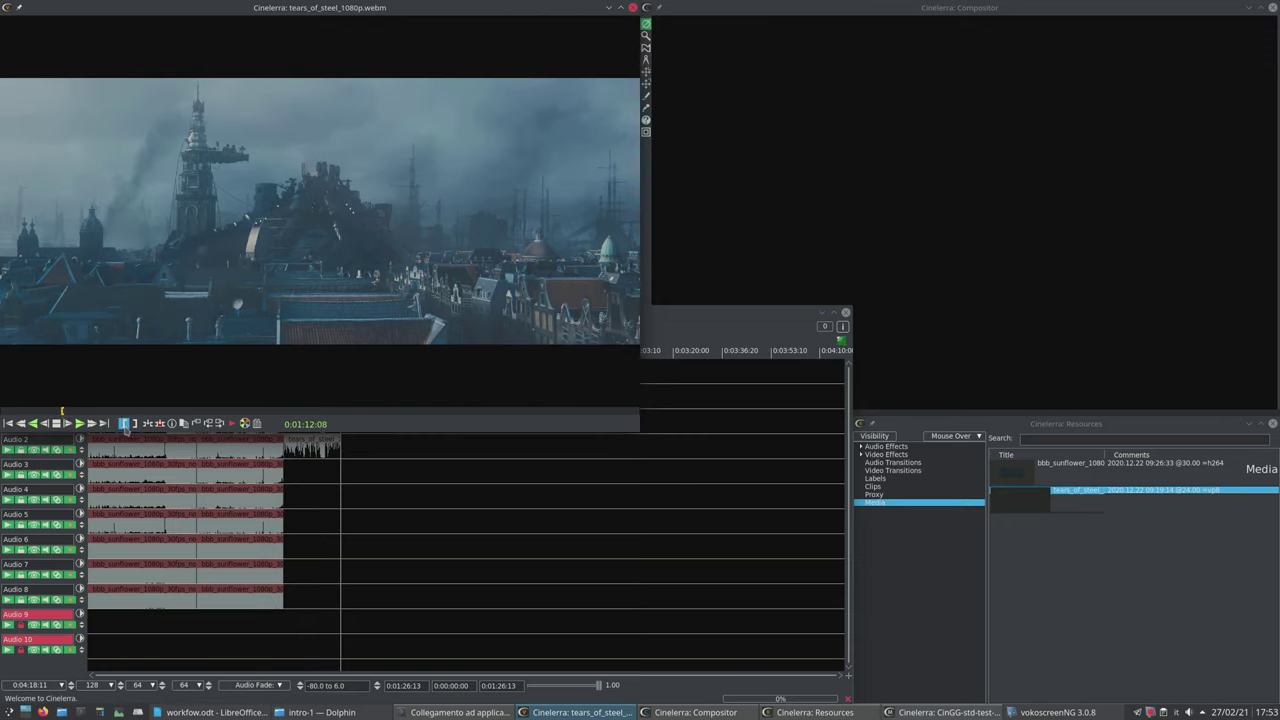
pyautogui.click(102, 420)
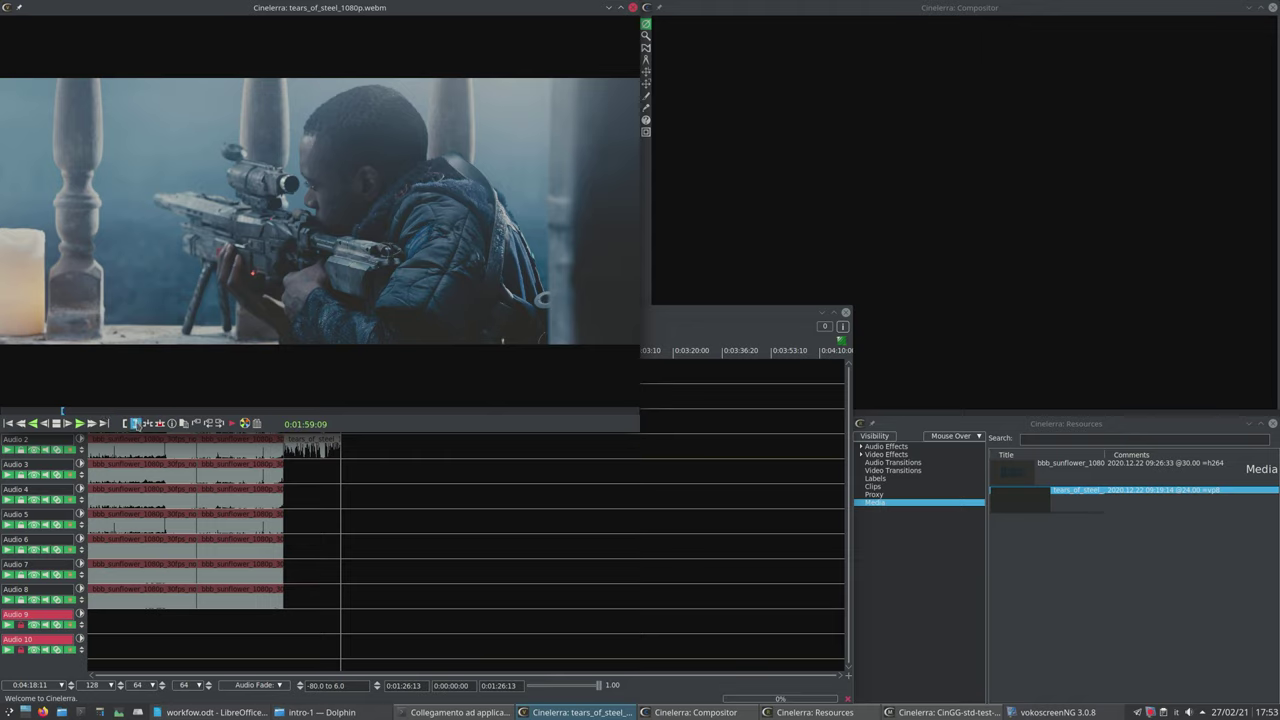
pyautogui.click(135, 423)
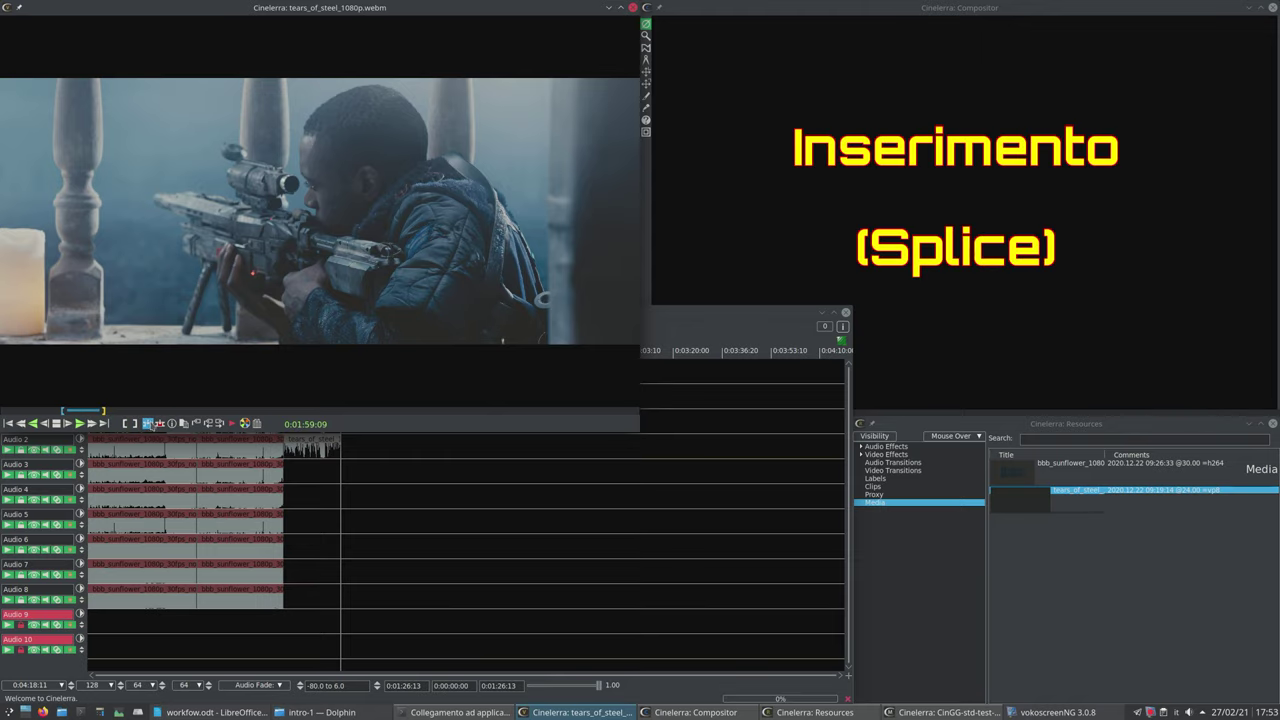
# Splice the marked tears_of_steel_1080p.webm section into the timeline at 0:00:37:06, between the two bbb_sunflower clips, and undo the splice.
pyautogui.click(149, 423)
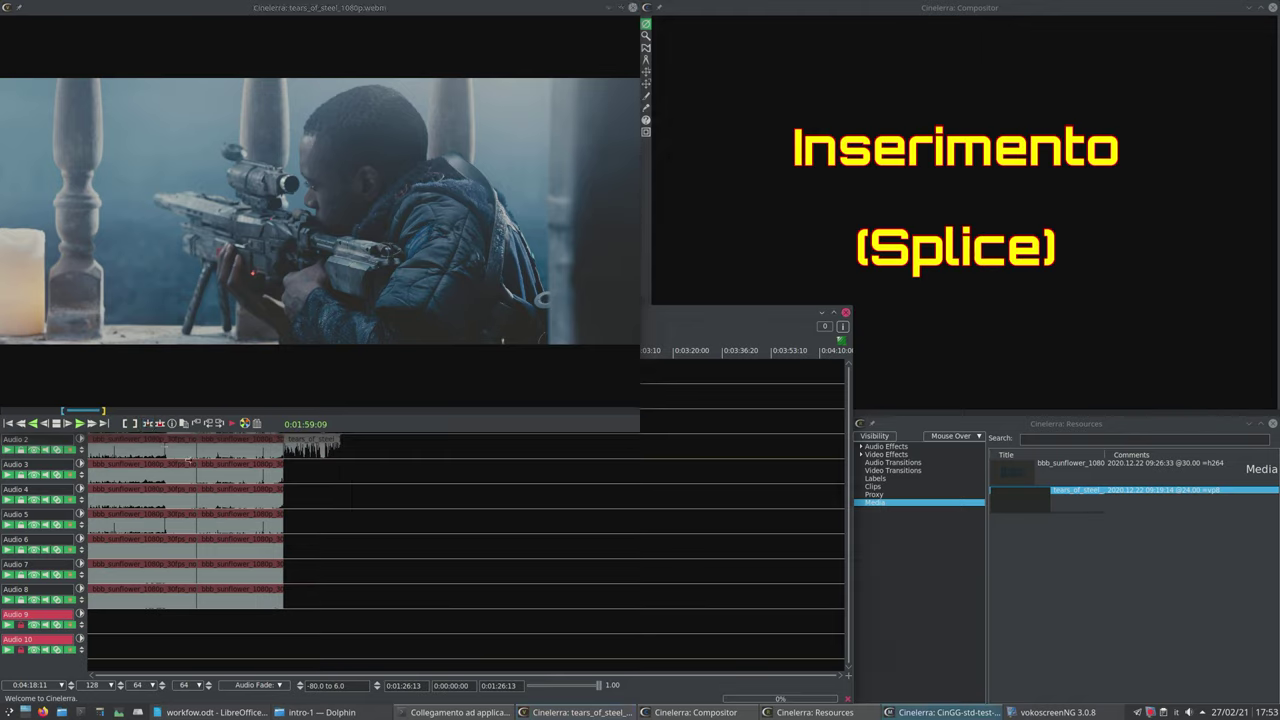
pyautogui.click(200, 460)
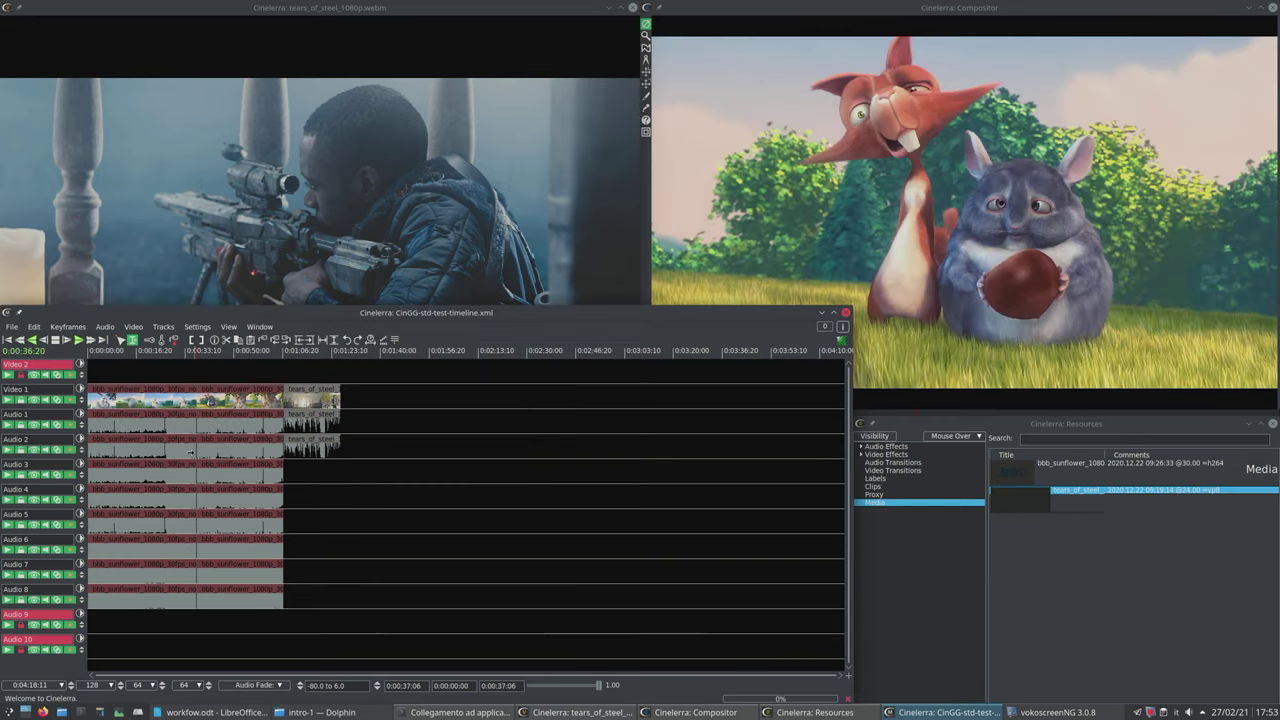
pyautogui.click(268, 264)
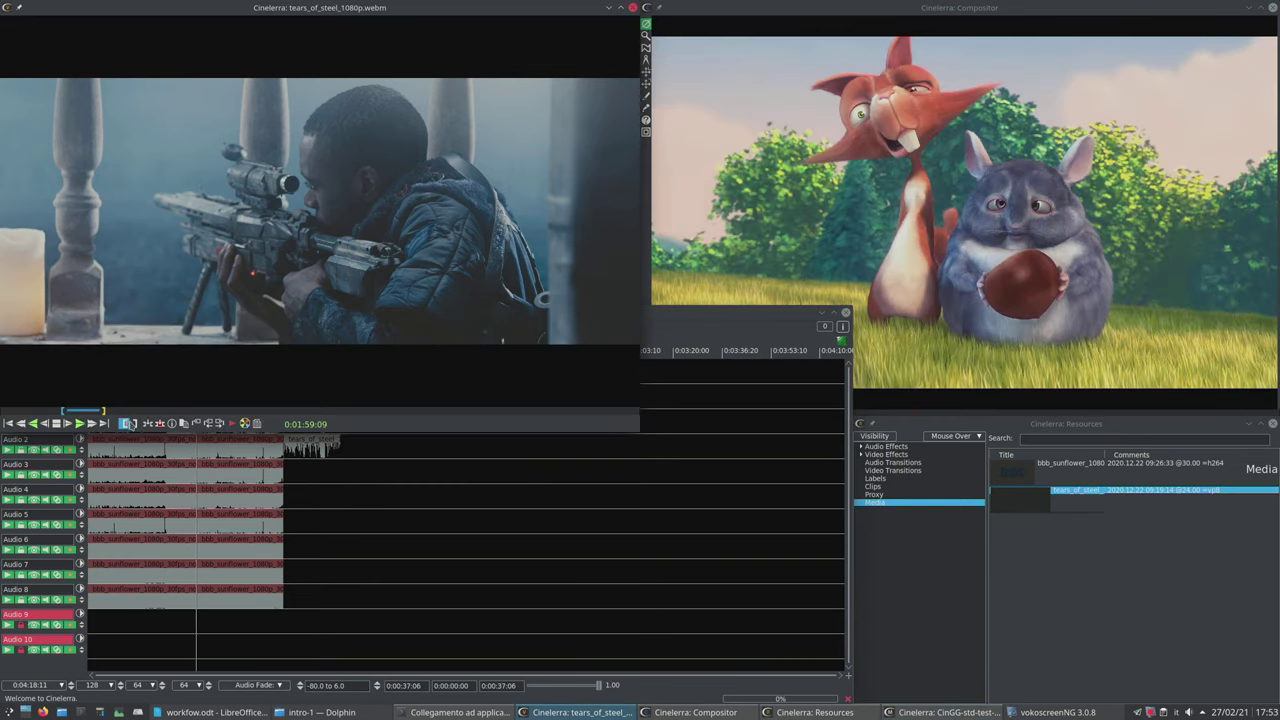
pyautogui.click(207, 459)
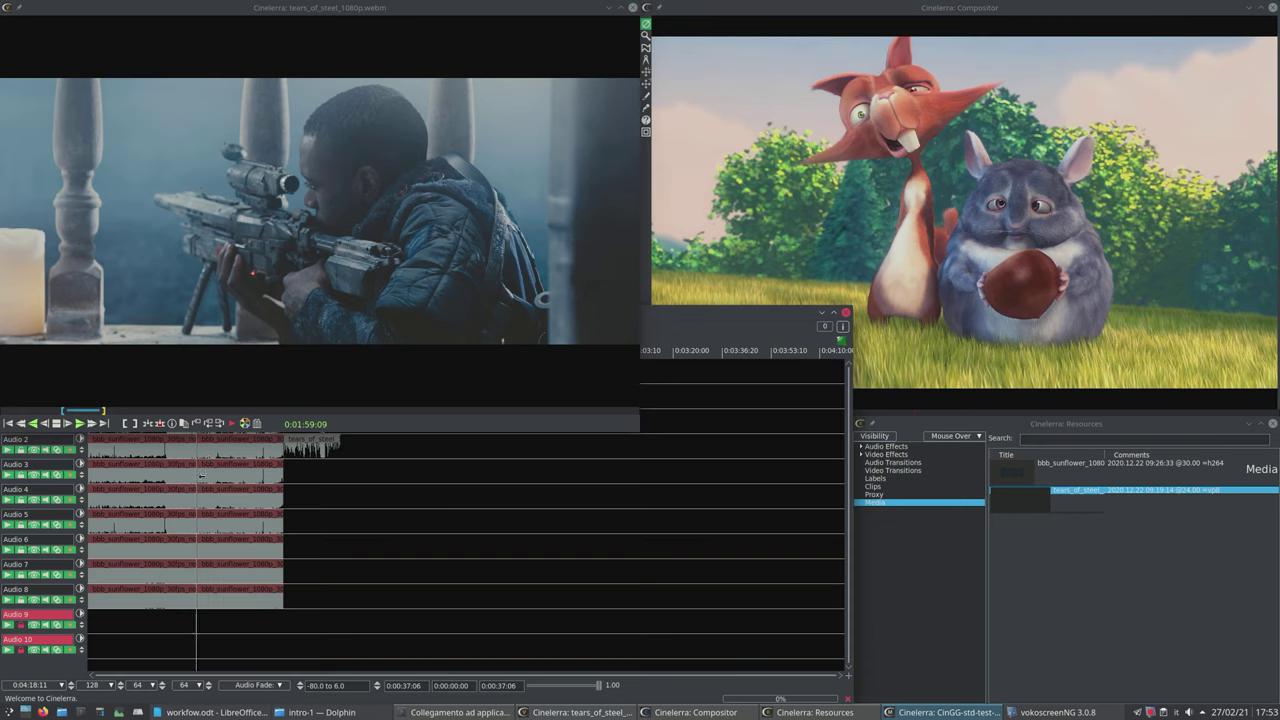
pyautogui.click(333, 445)
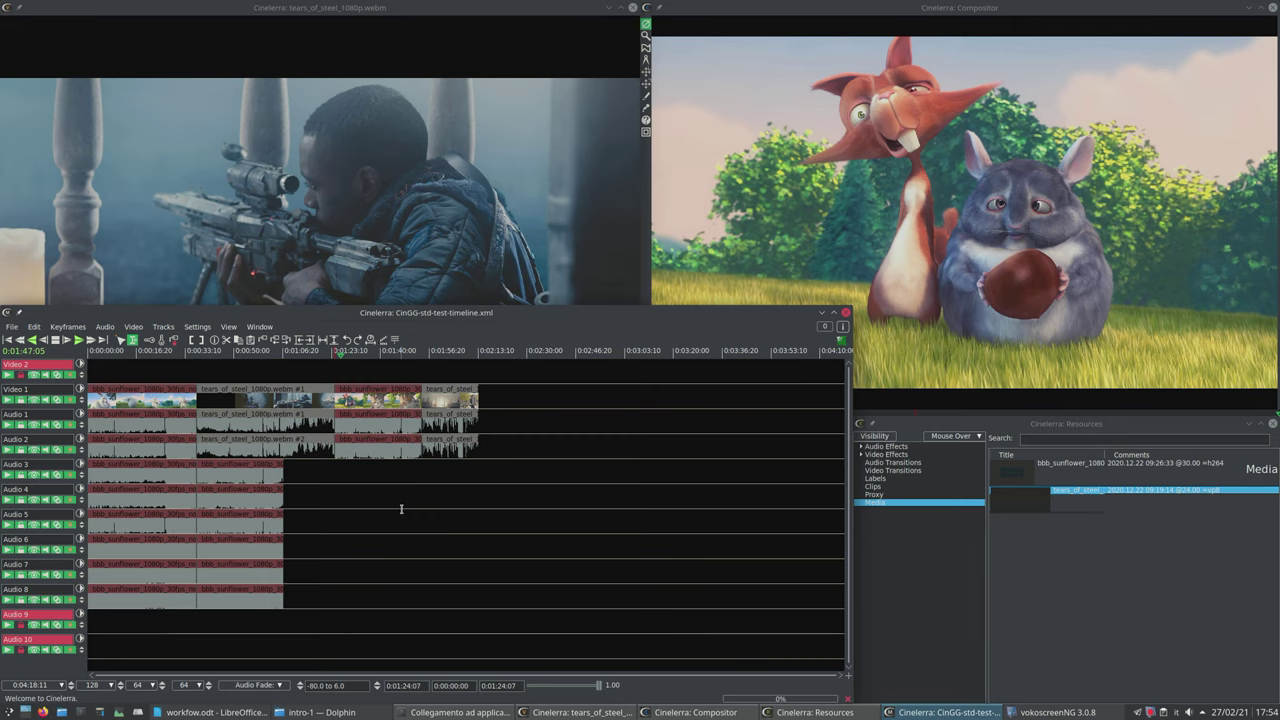
pyautogui.press('x')
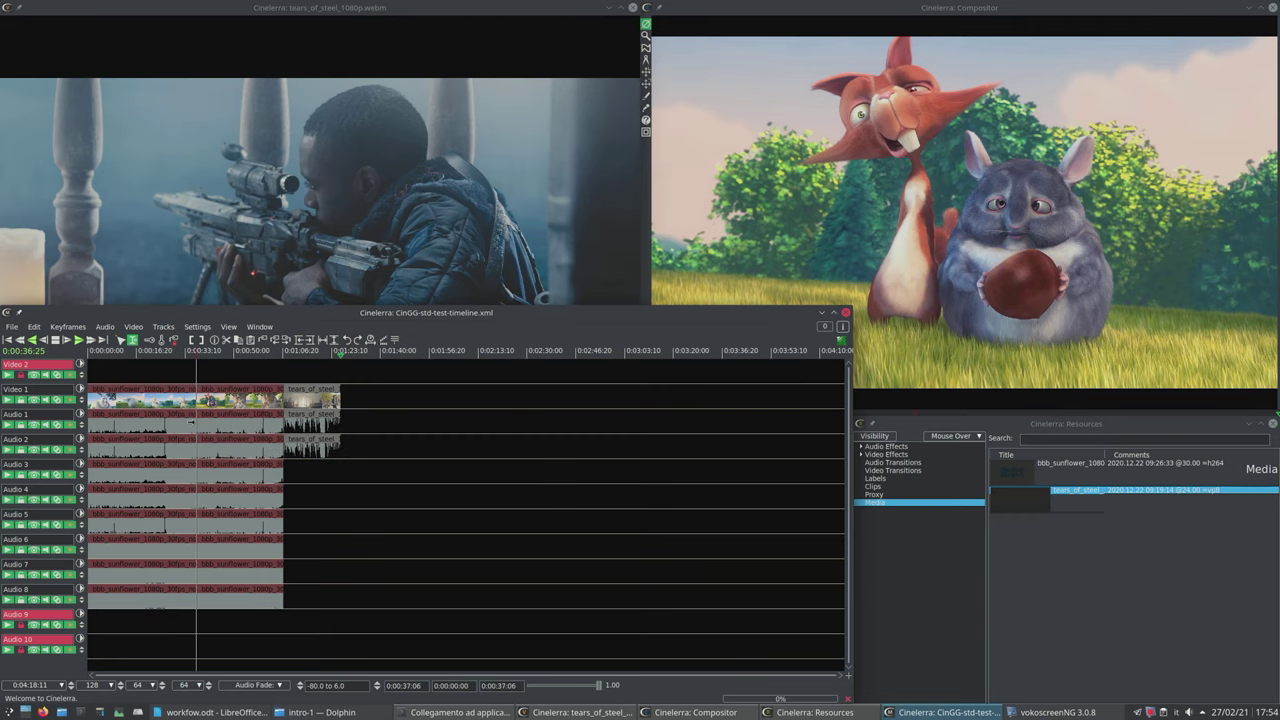
# Overwrite the timeline from 0:00:37:06 with the marked tears_of_steel_1080p.webm section and undo the overwrite.
pyautogui.click(174, 260)
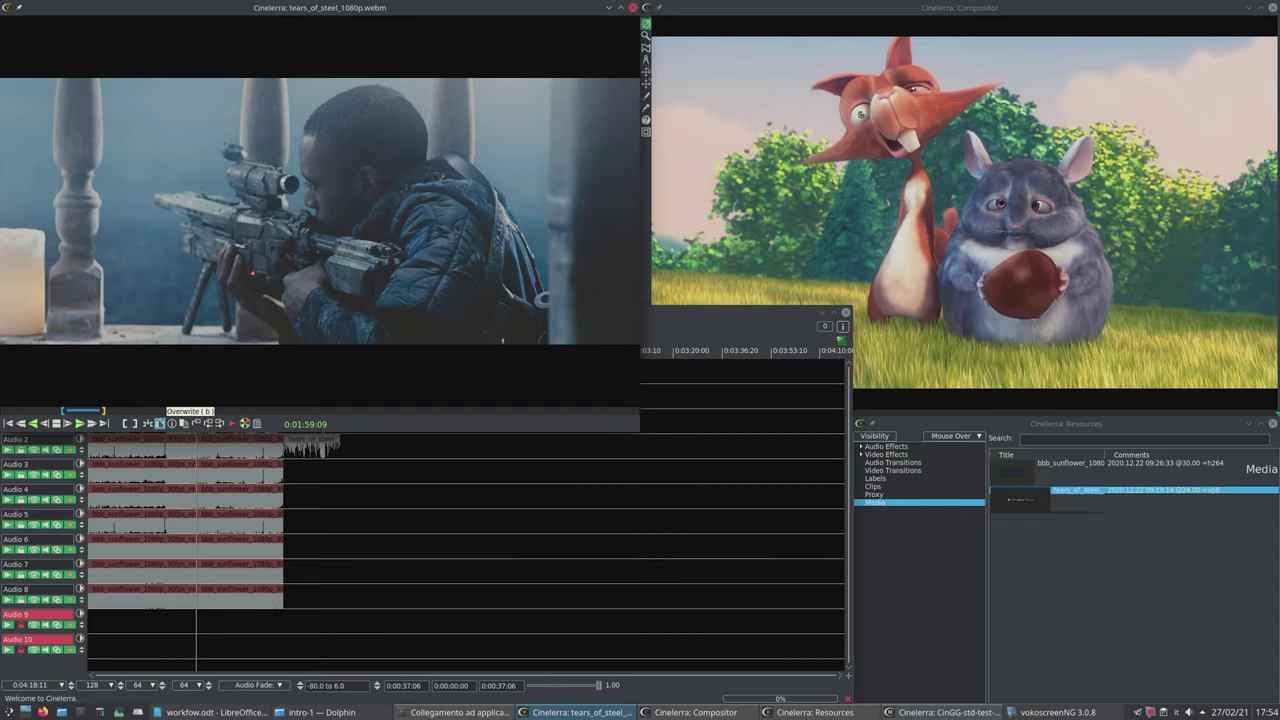
pyautogui.click(159, 423)
pyautogui.click(681, 327)
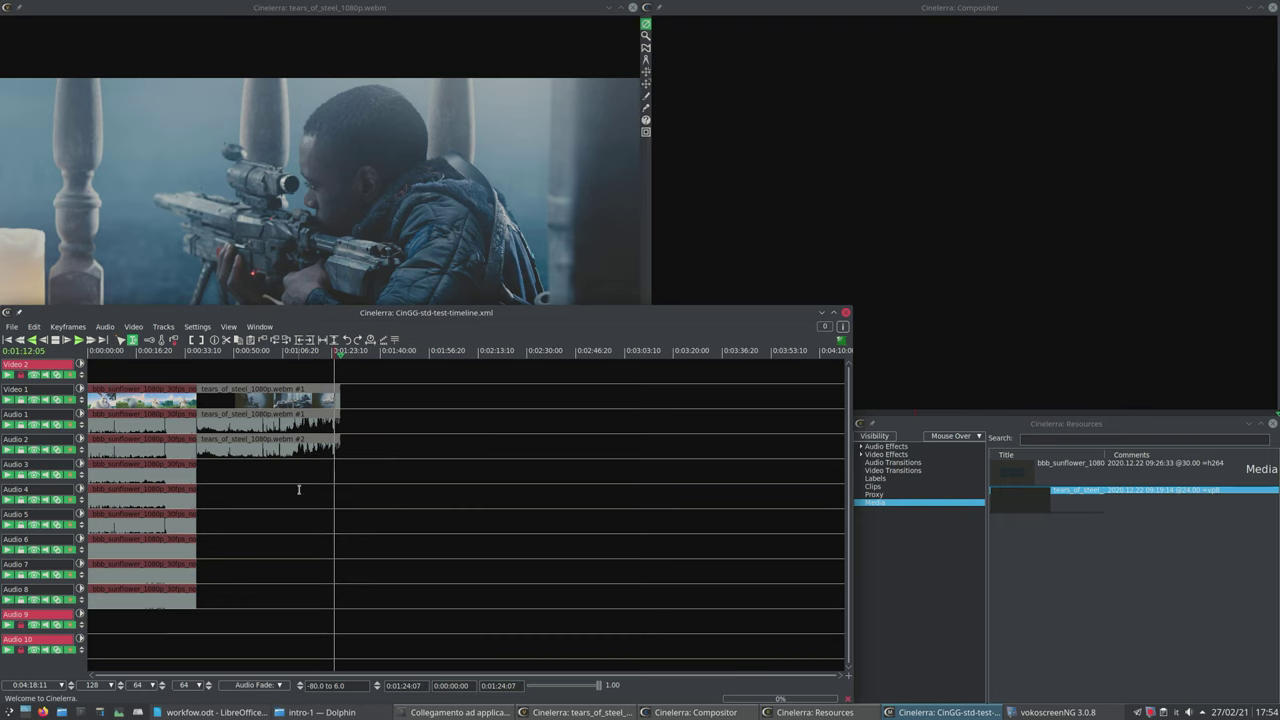
pyautogui.hotkey('ctrl', 'z')
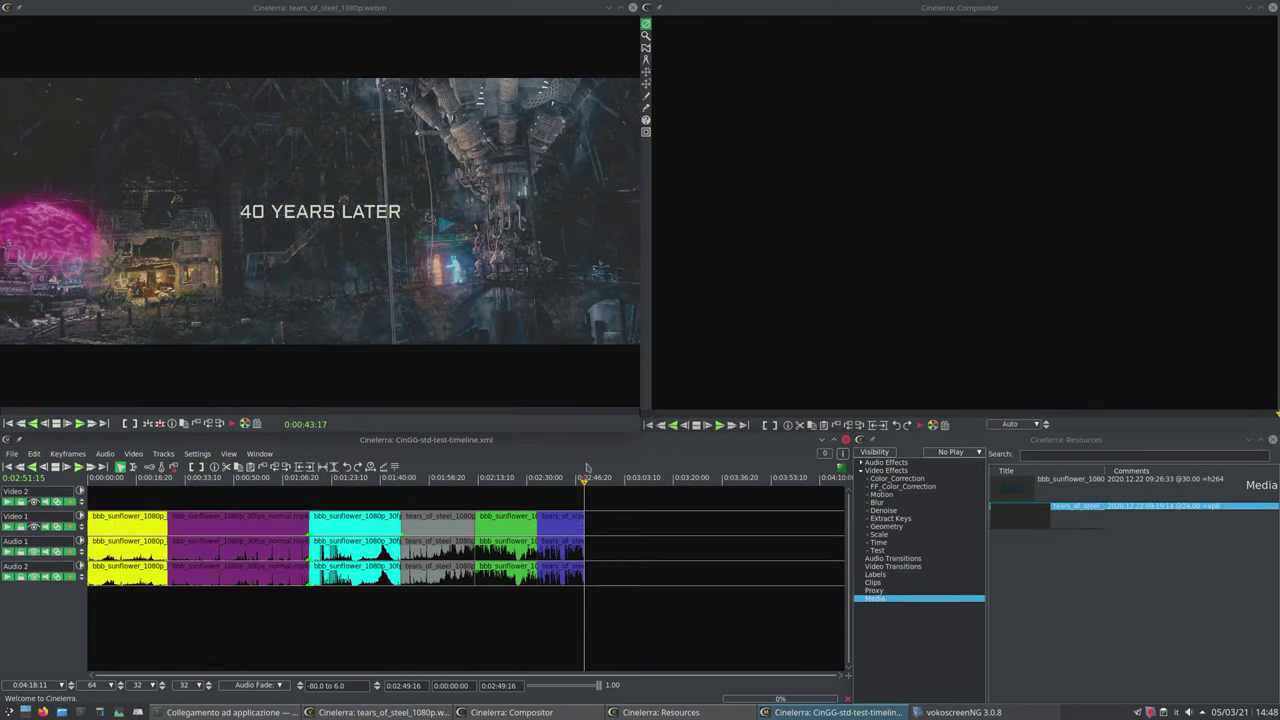
# Cut the green bbb_sunflower edit at 0:02:20:13 out of the video and audio tracks and undo the cut.
pyautogui.click(502, 484)
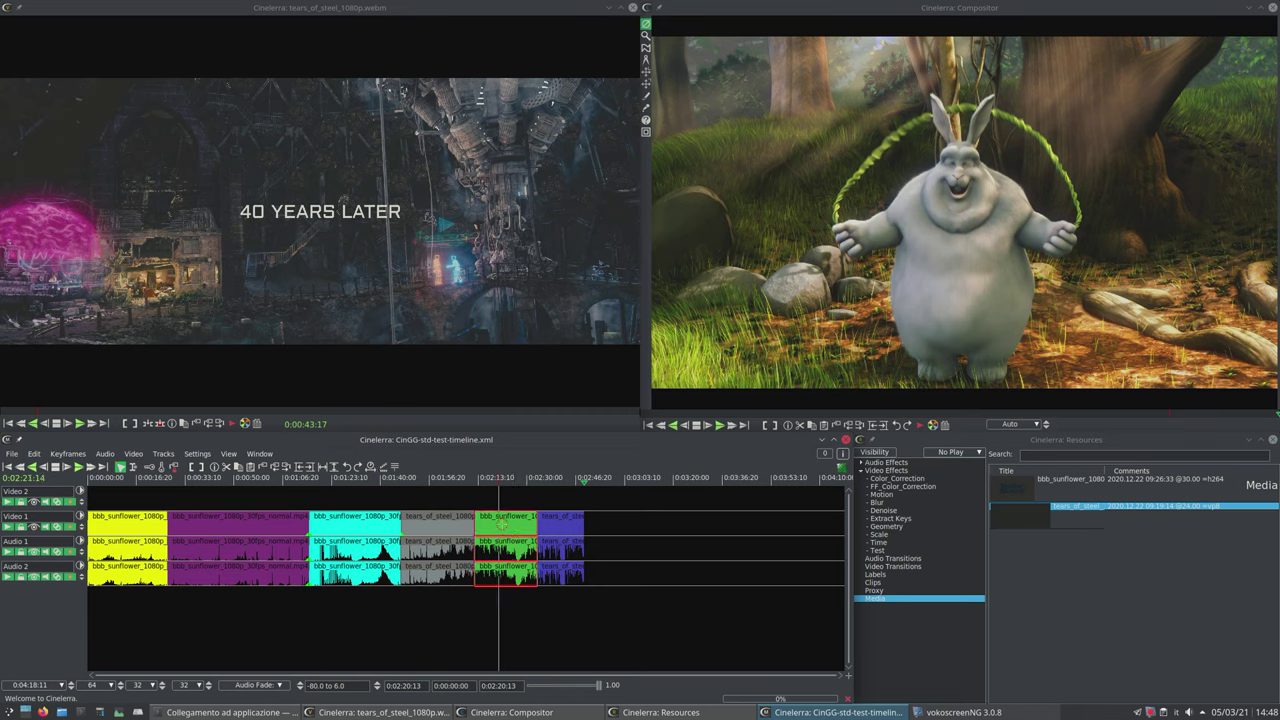
pyautogui.rightClick(502, 524)
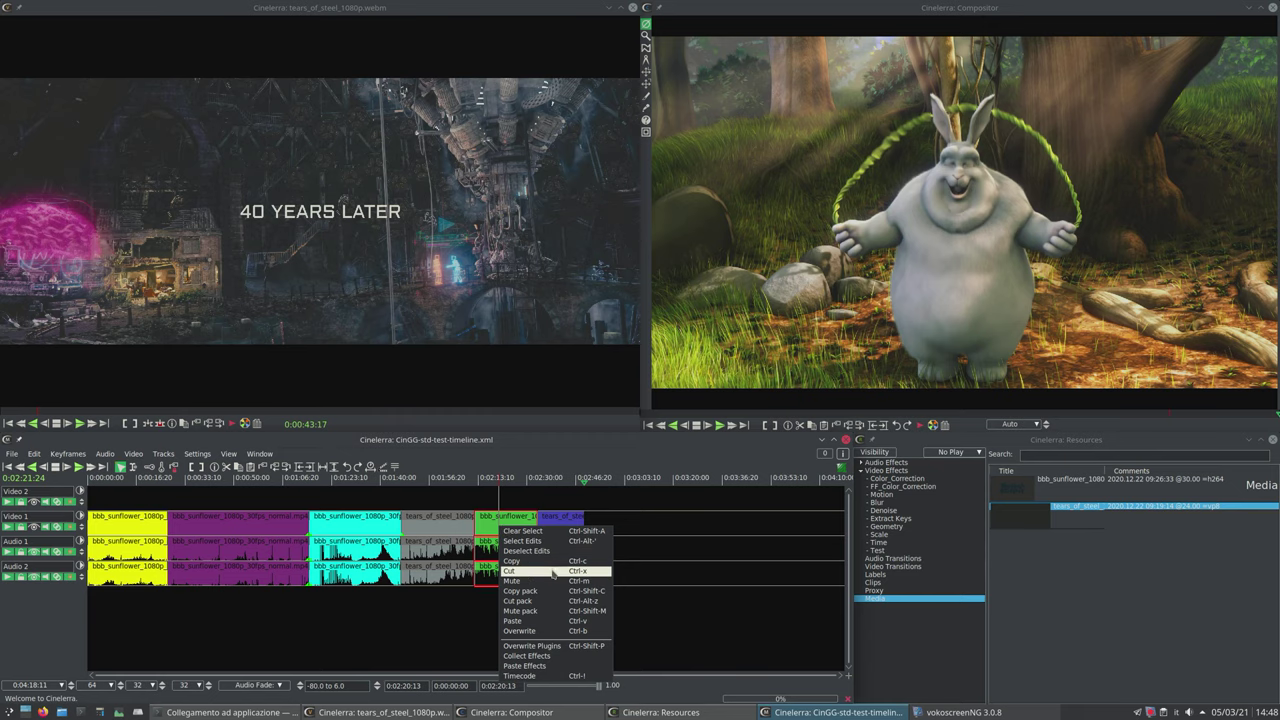
pyautogui.click(537, 571)
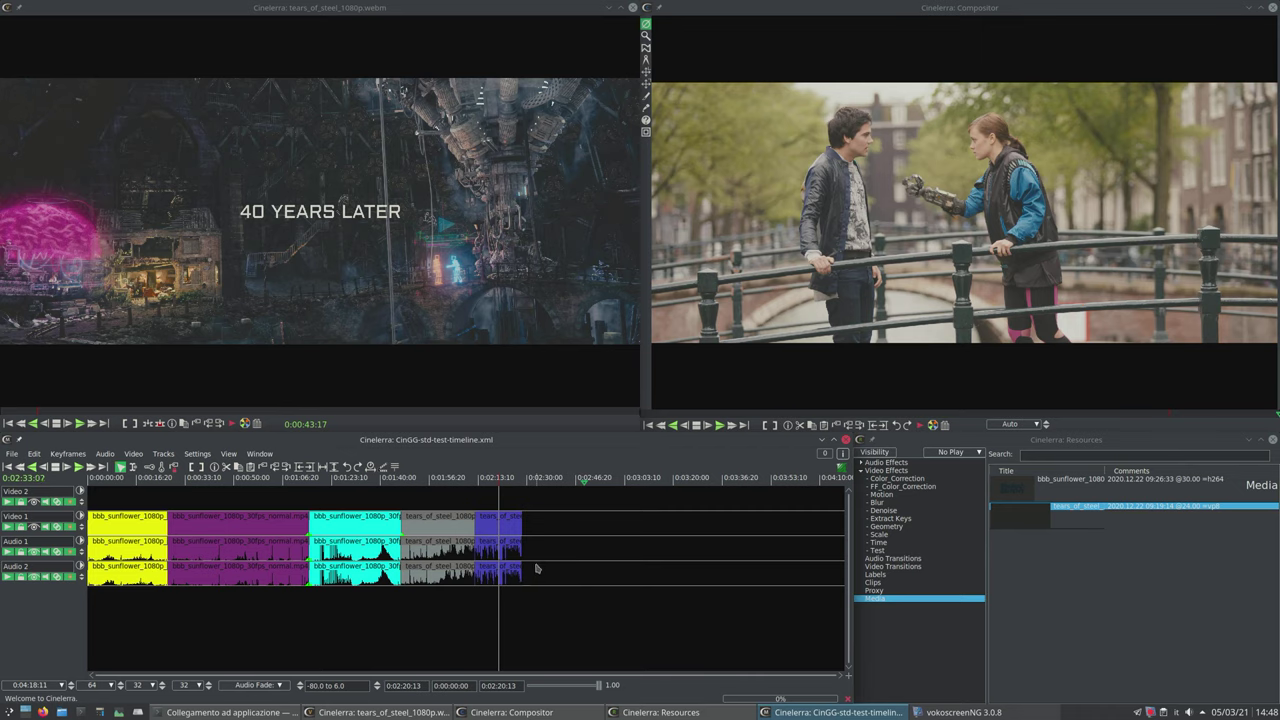
pyautogui.press('z')
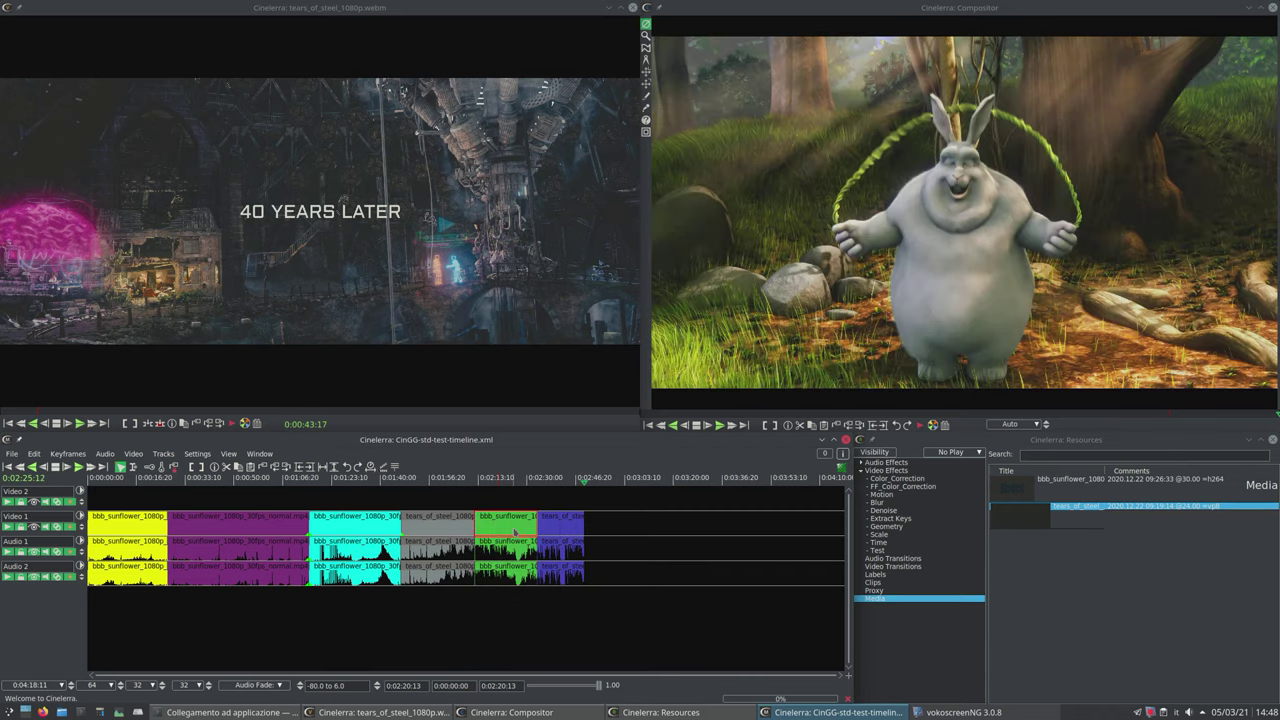
# Mute the green bbb_sunflower edit on the video and both audio tracks.
pyautogui.click(513, 580)
pyautogui.rightClick(506, 522)
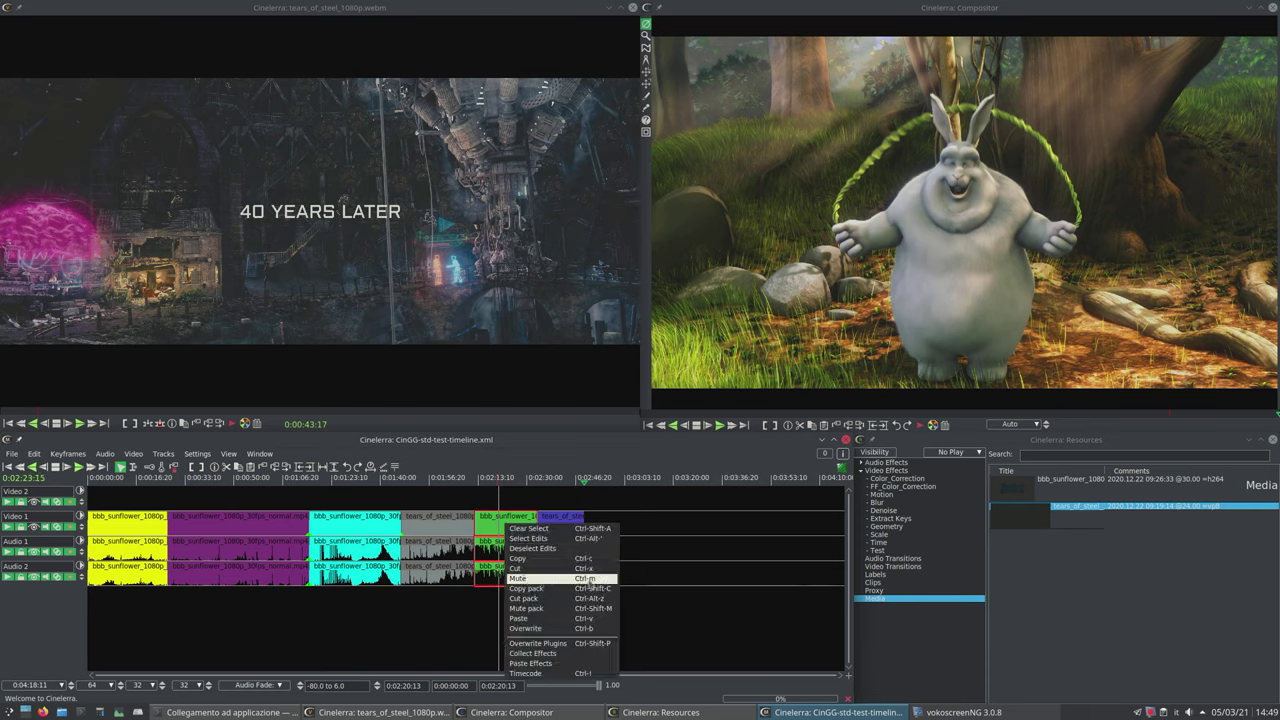
pyautogui.click(549, 579)
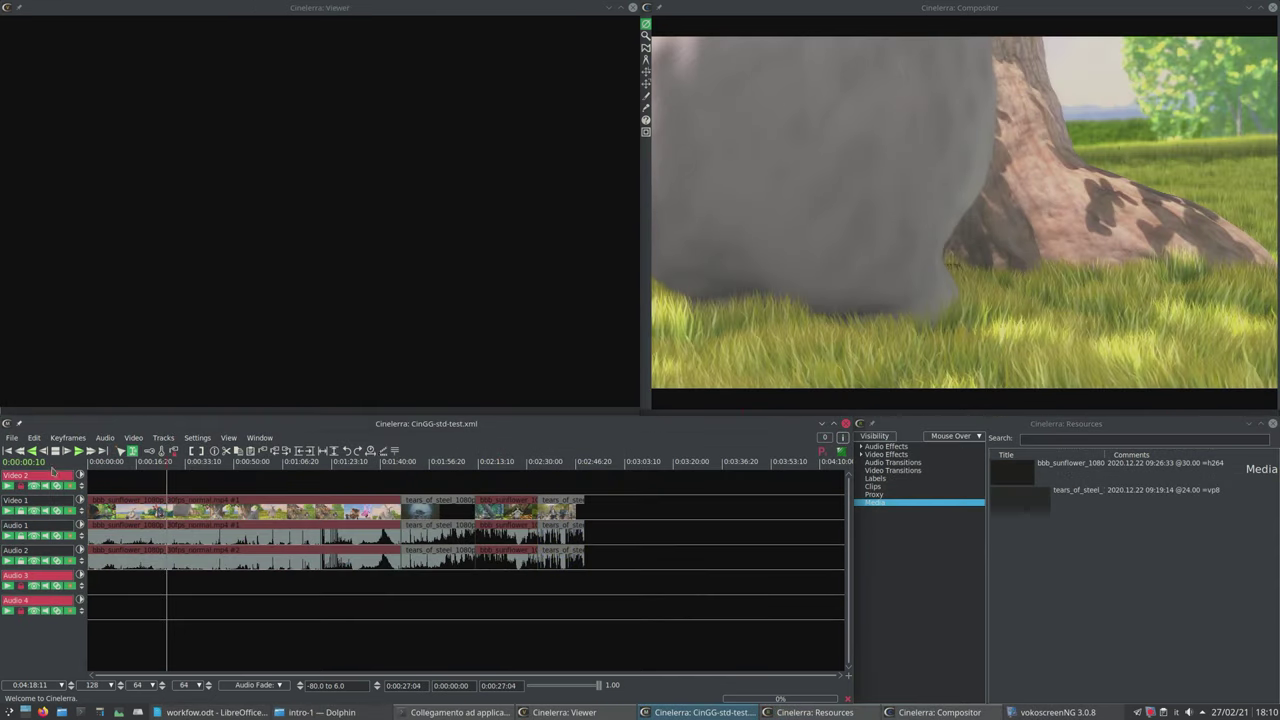
# Move the insertion point to 0:00:44:27, 0:01:20:17 and 0:00:13:14 on the timeline and play from the last position.
pyautogui.click(218, 465)
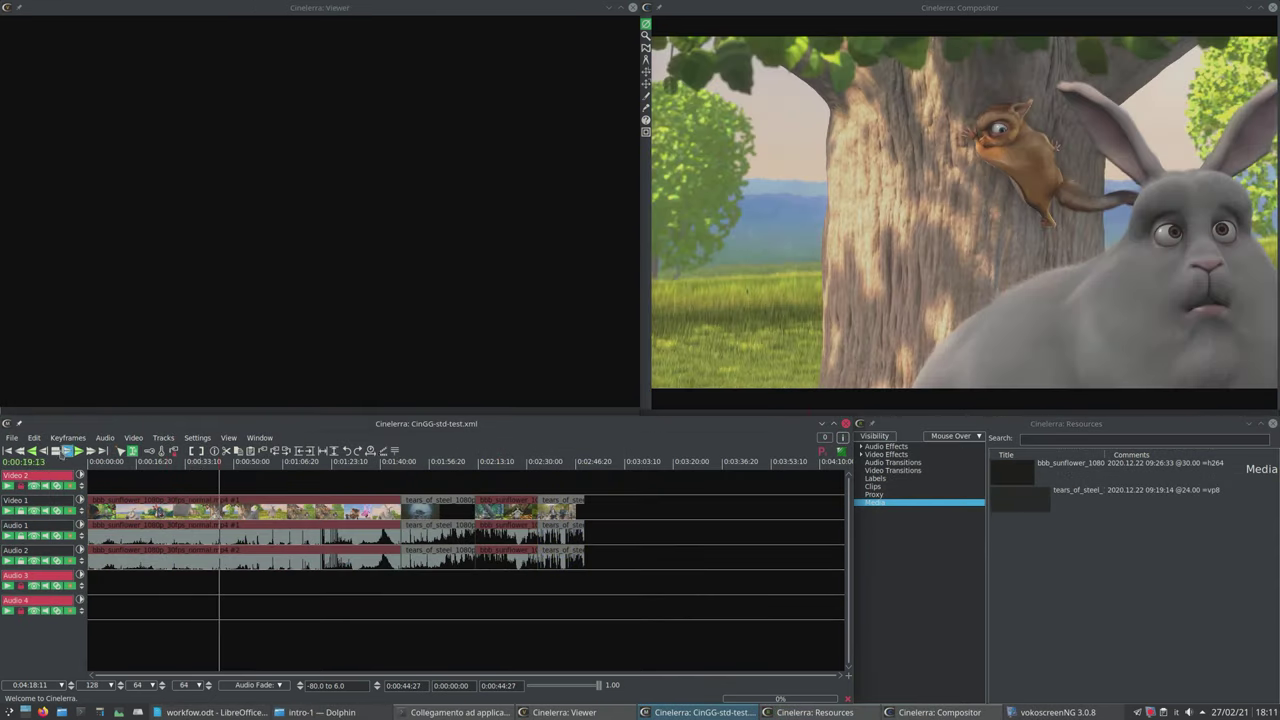
pyautogui.click(323, 500)
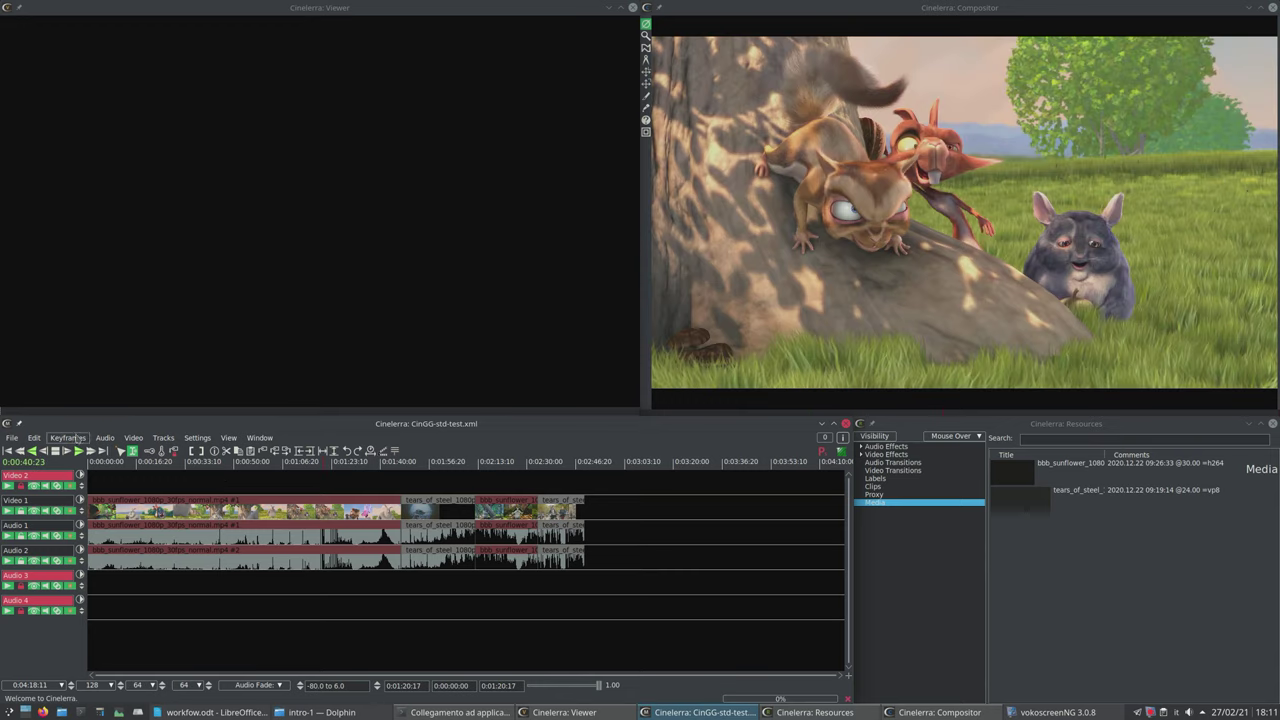
pyautogui.click(126, 465)
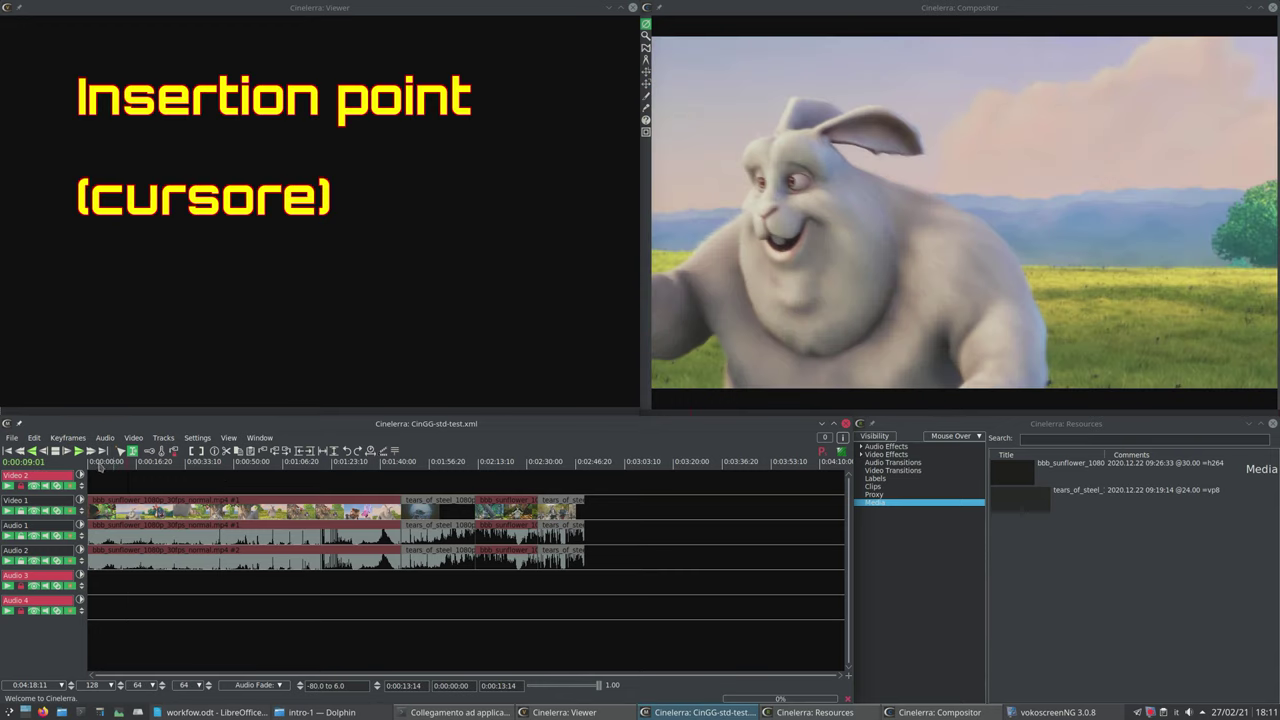
pyautogui.click(78, 451)
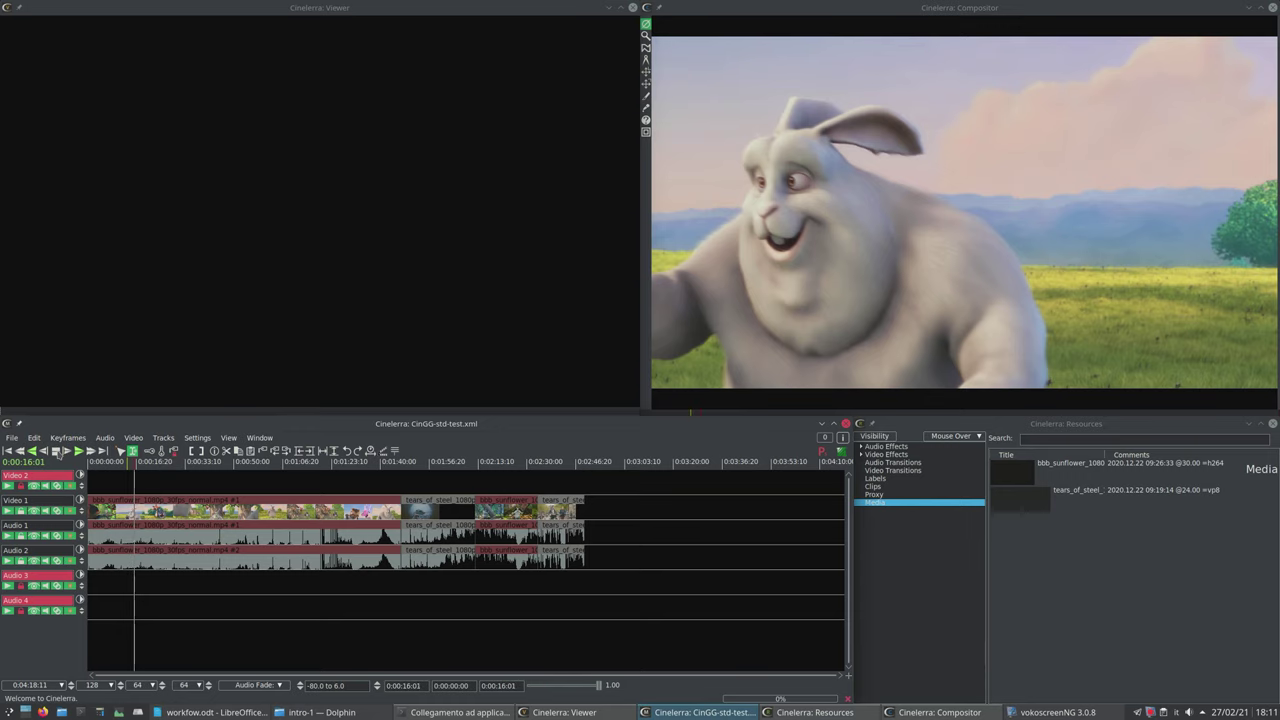
# Move the insertion point to 0:00:48:15 and 0:01:58:13, play briefly from the second position and stop playback.
pyautogui.click(229, 524)
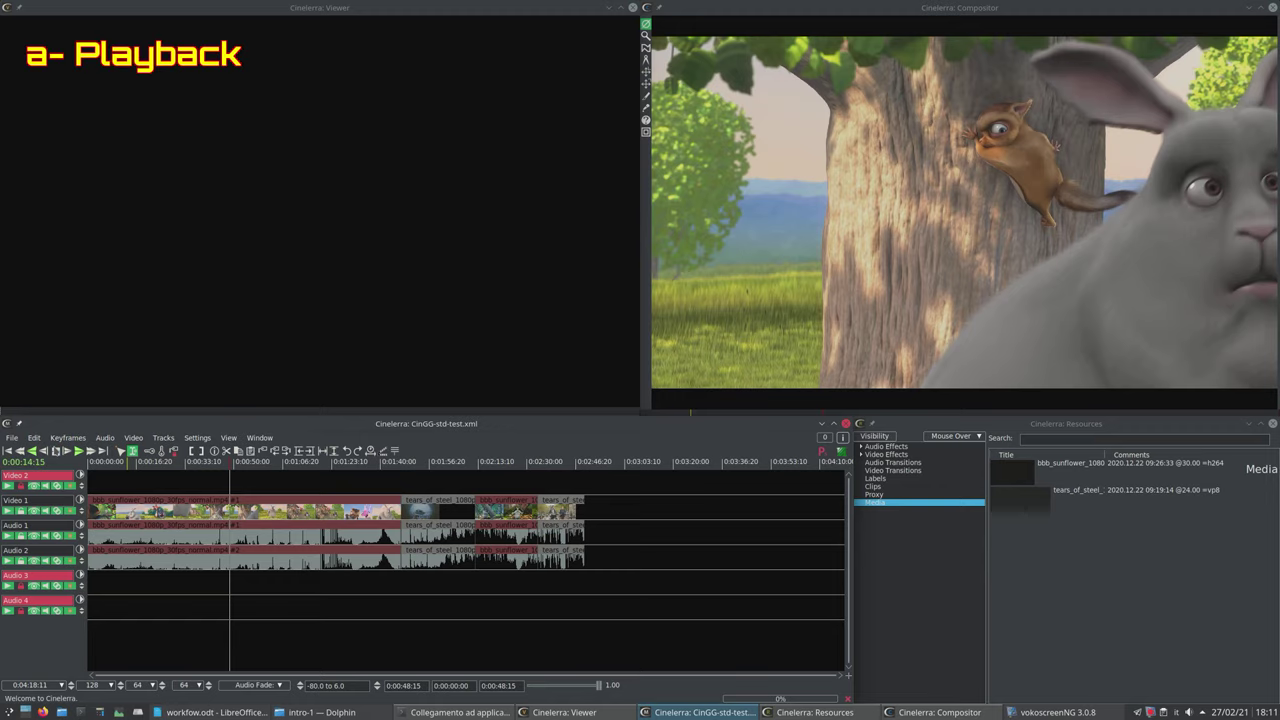
pyautogui.click(434, 524)
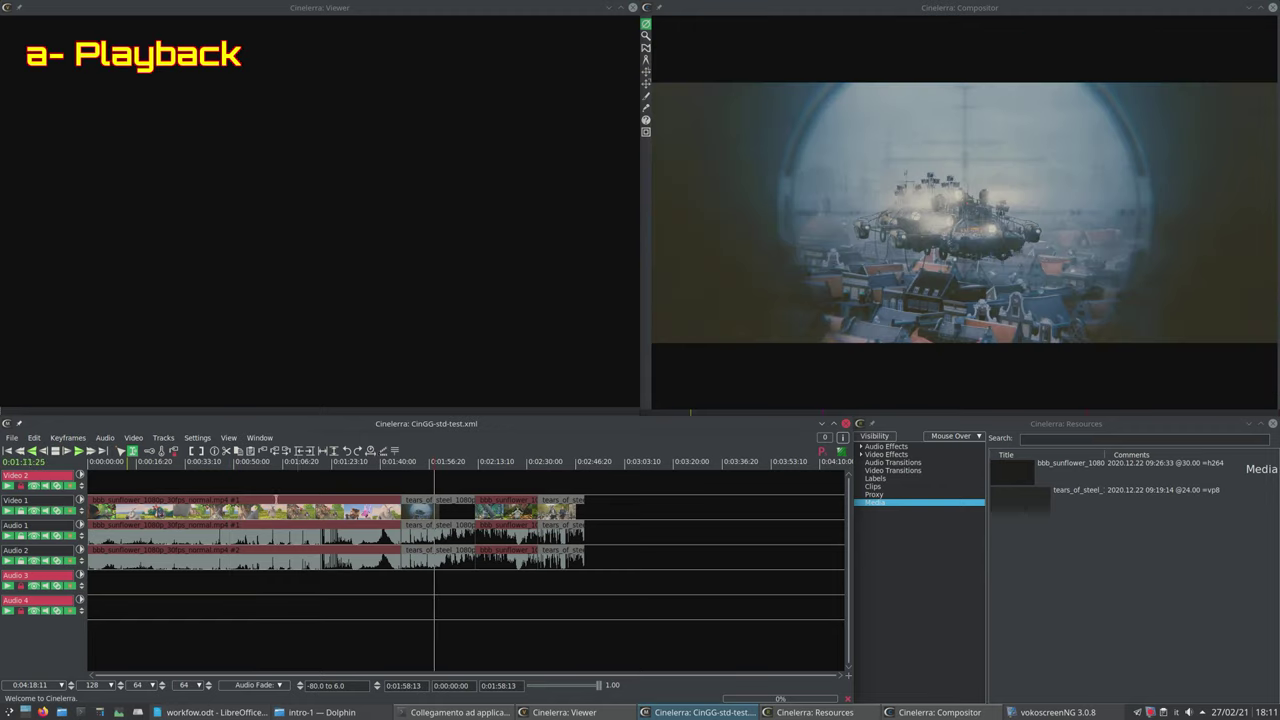
pyautogui.click(79, 451)
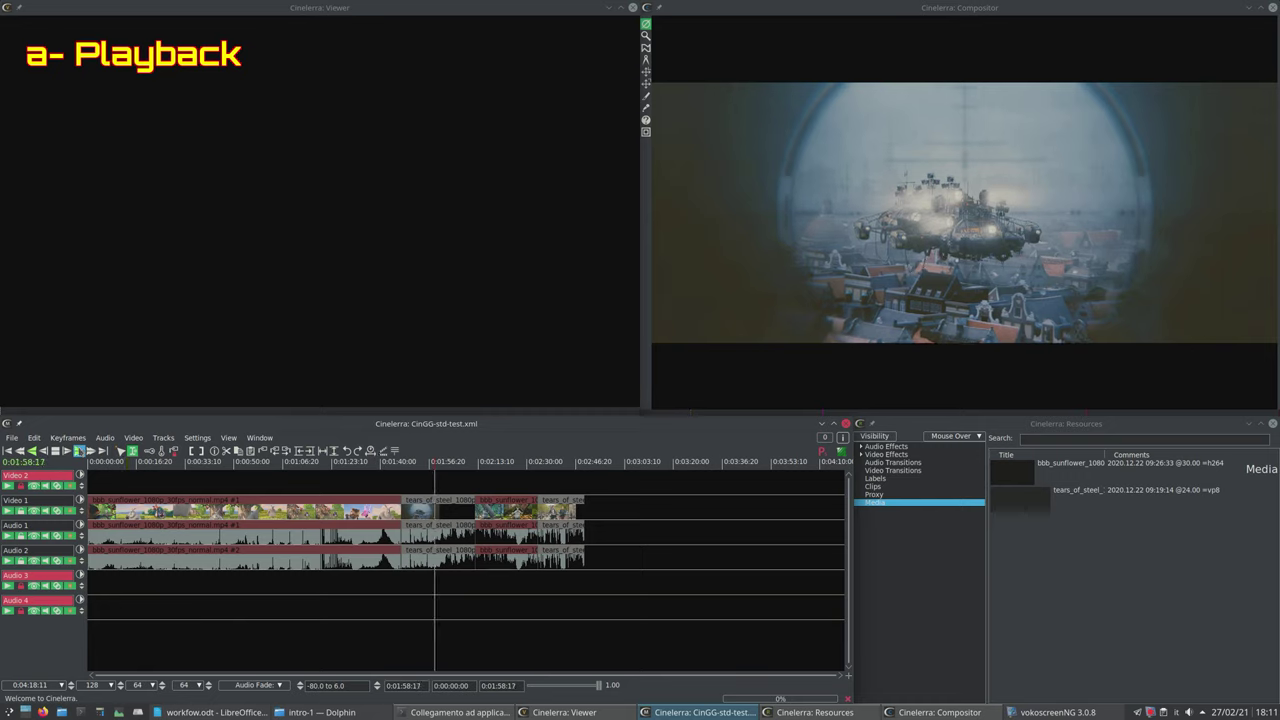
pyautogui.click(57, 452)
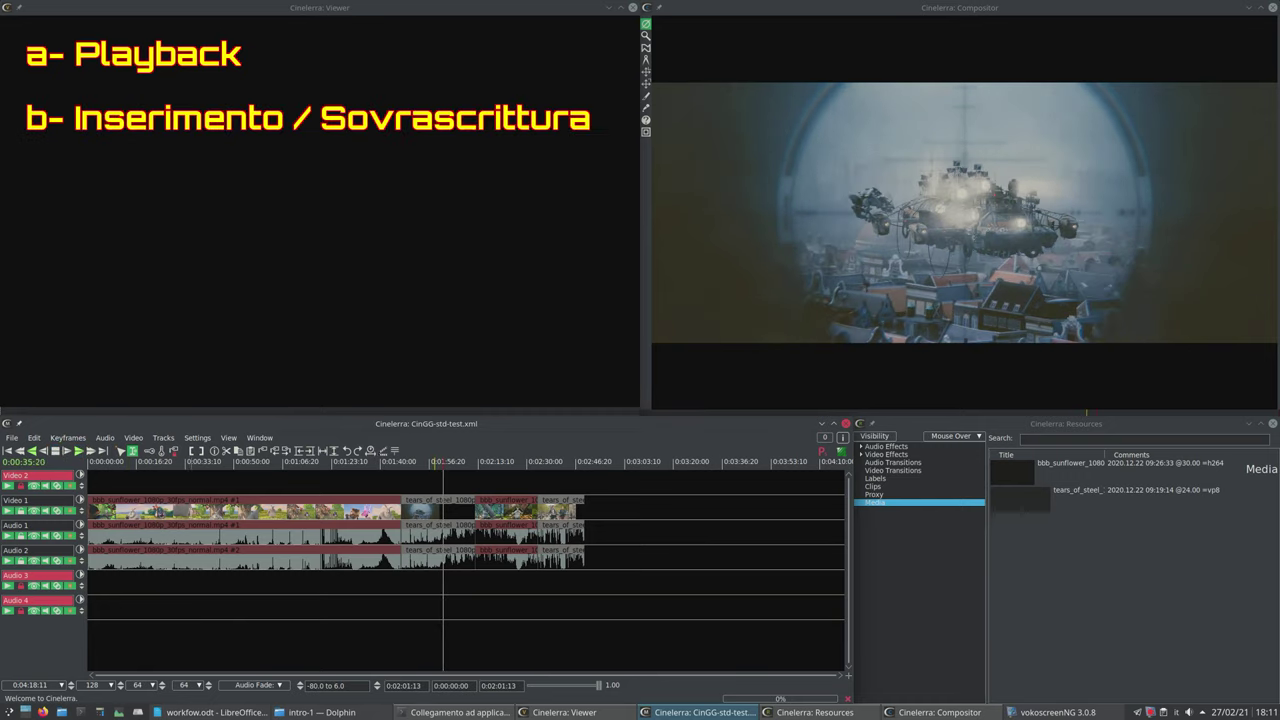
# Mark the timeline's in point at 0:00:34:04 and its out point at 0:00:52:27.
pyautogui.click(195, 490)
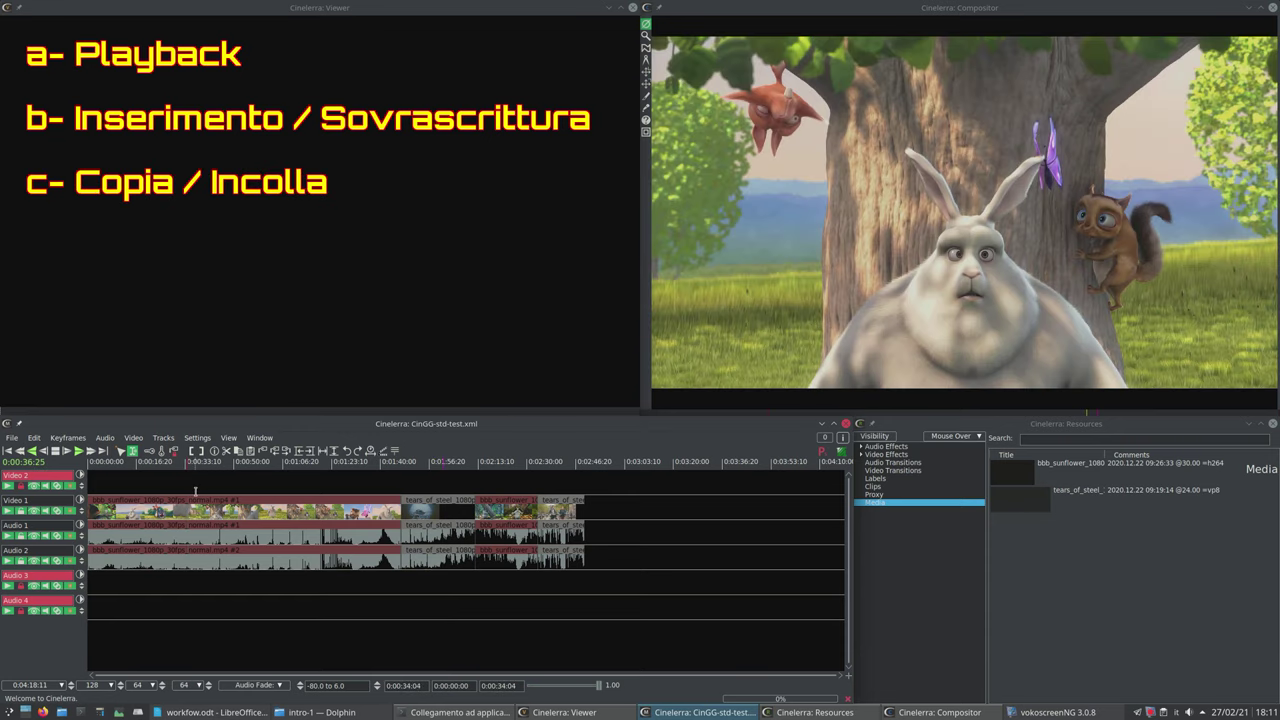
pyautogui.click(191, 451)
pyautogui.click(242, 498)
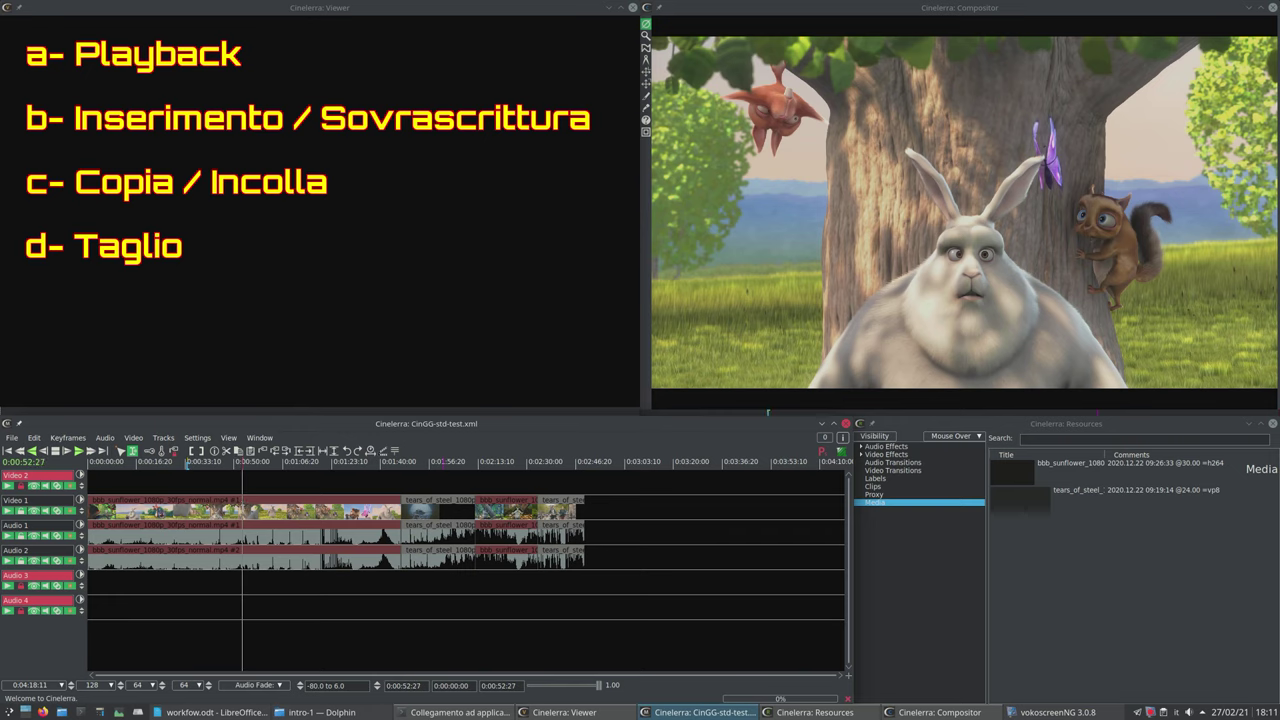
pyautogui.click(203, 451)
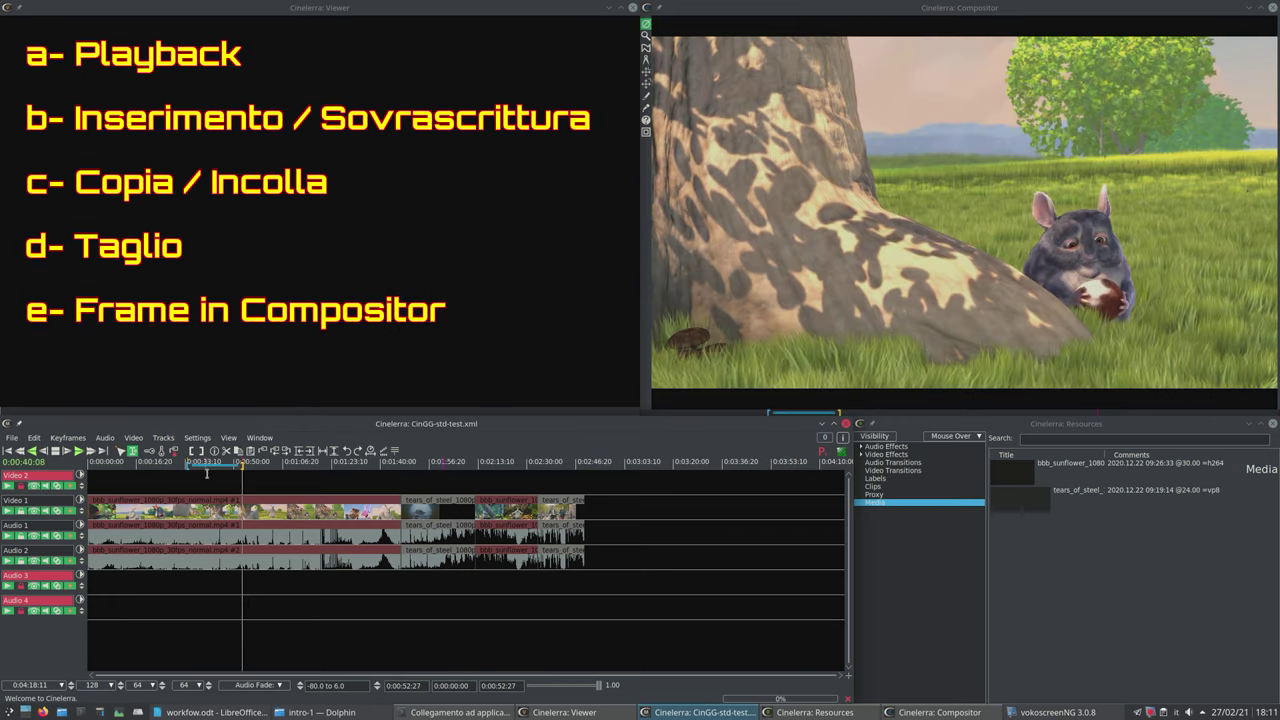
# Select the timeline range from 0:01:12:01 to 0:02:00:19.
pyautogui.doubleClick(305, 515)
pyautogui.moveTo(345, 515); pyautogui.dragTo(440, 515)
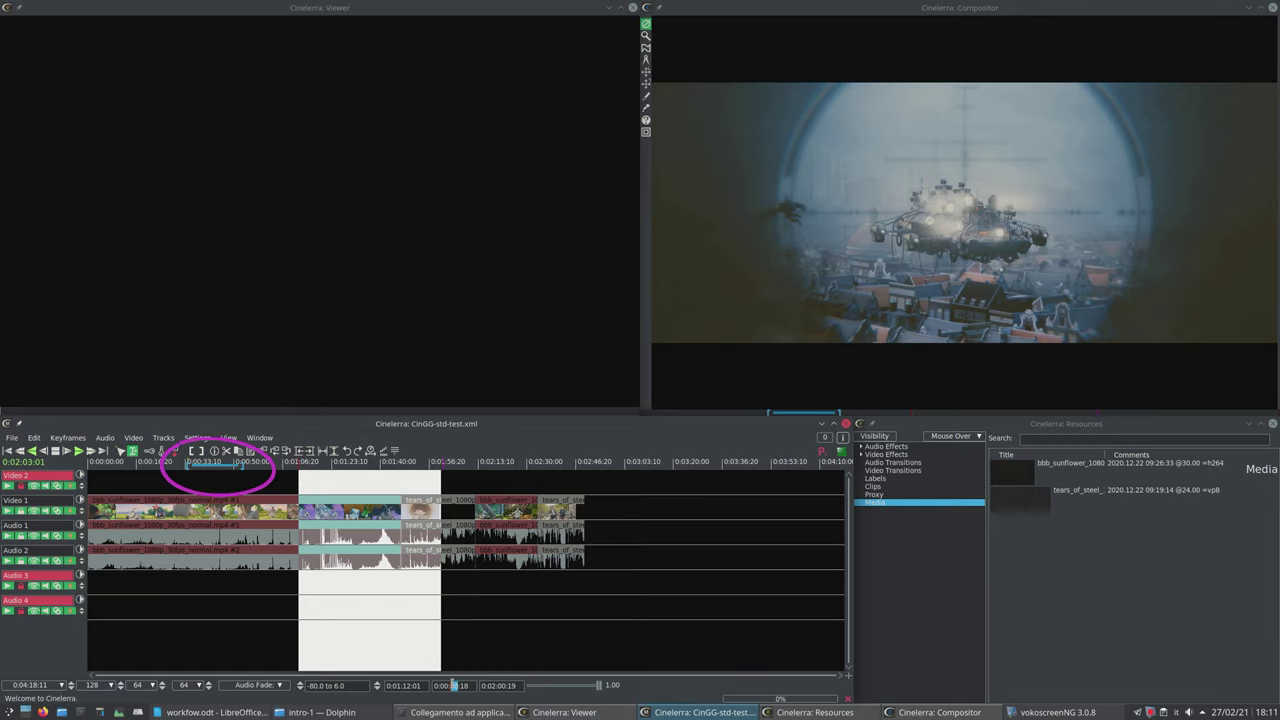
# Add a timeline label at 0:01:33:26 and give it the text "Inizio battaglia".
pyautogui.click(363, 600)
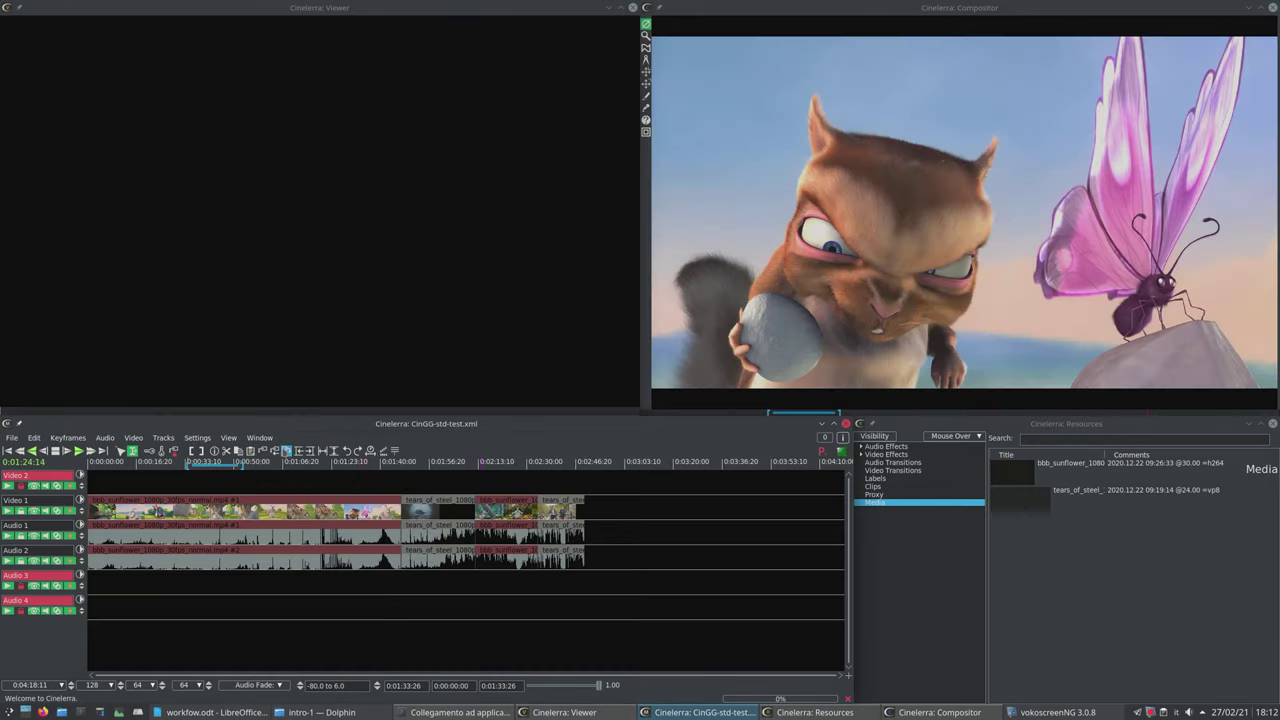
pyautogui.click(262, 451)
pyautogui.doubleClick(364, 475)
pyautogui.write('Inizio ')
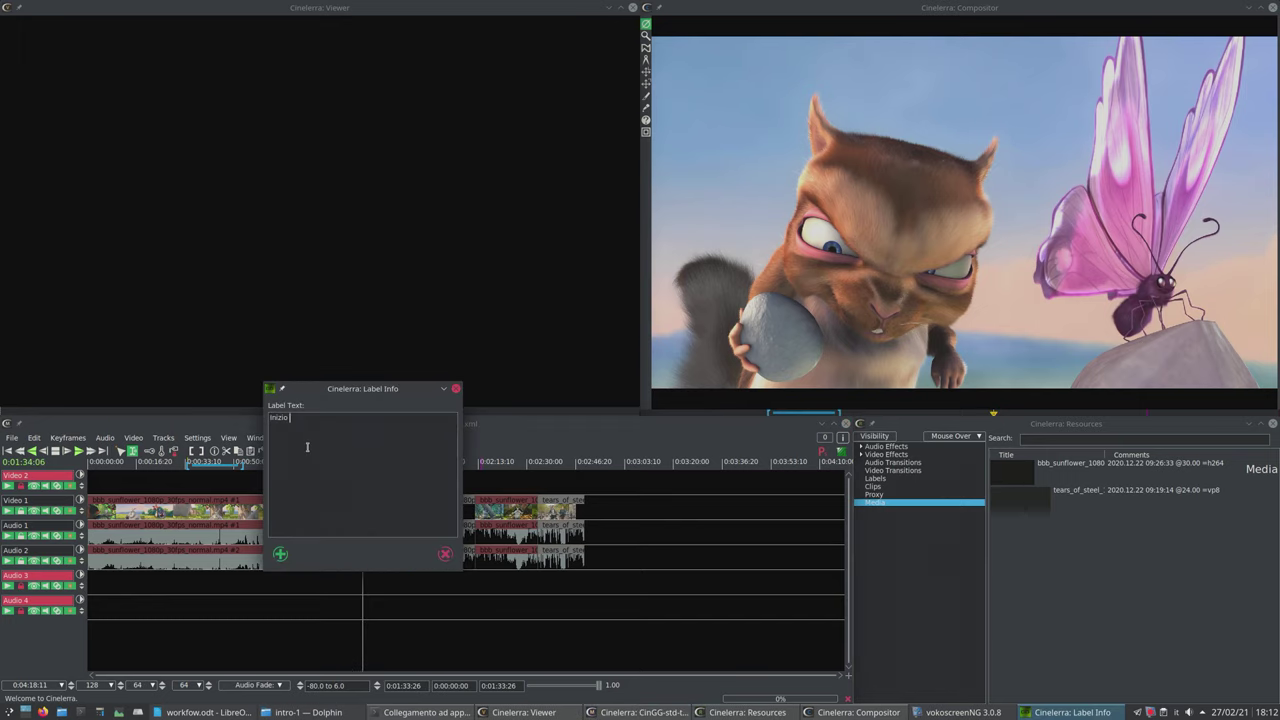
pyautogui.write('battaglia')
pyautogui.click(280, 552)
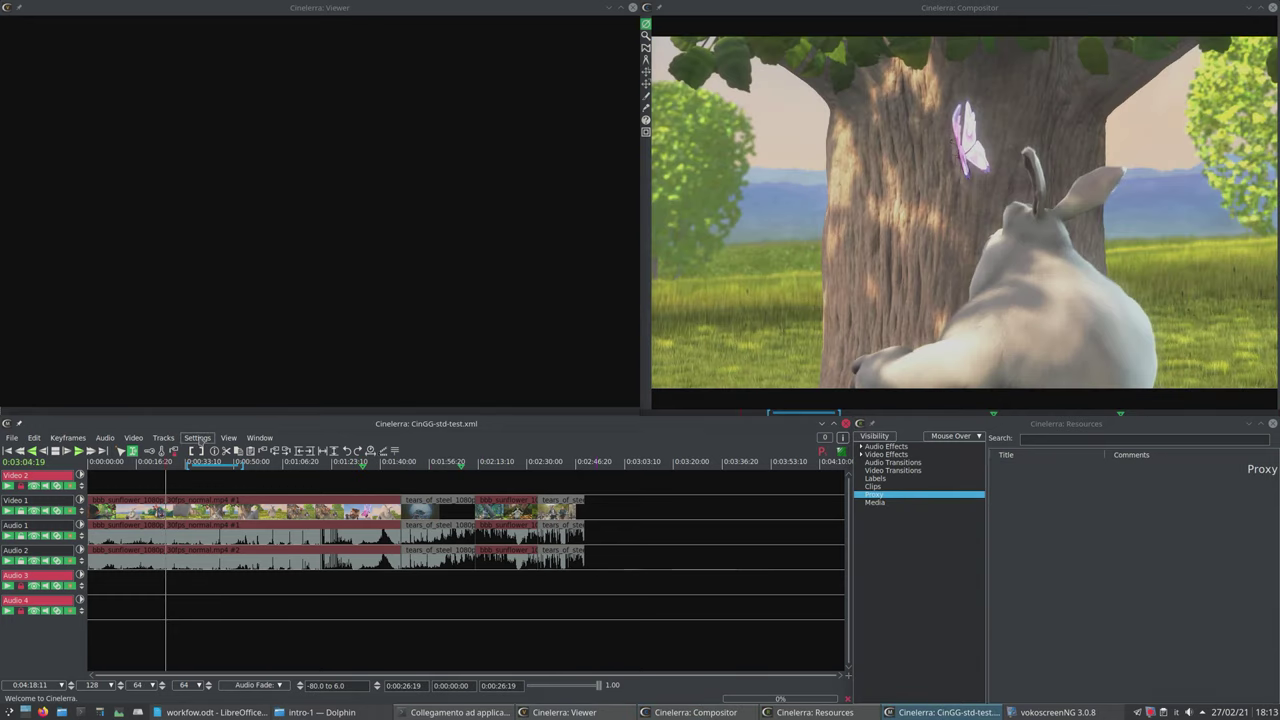
# Create FFMPEG mpeg proxies of the project media at a scale factor of 1/2, using the mpeg.mpeg video preset.
pyautogui.click(198, 439)
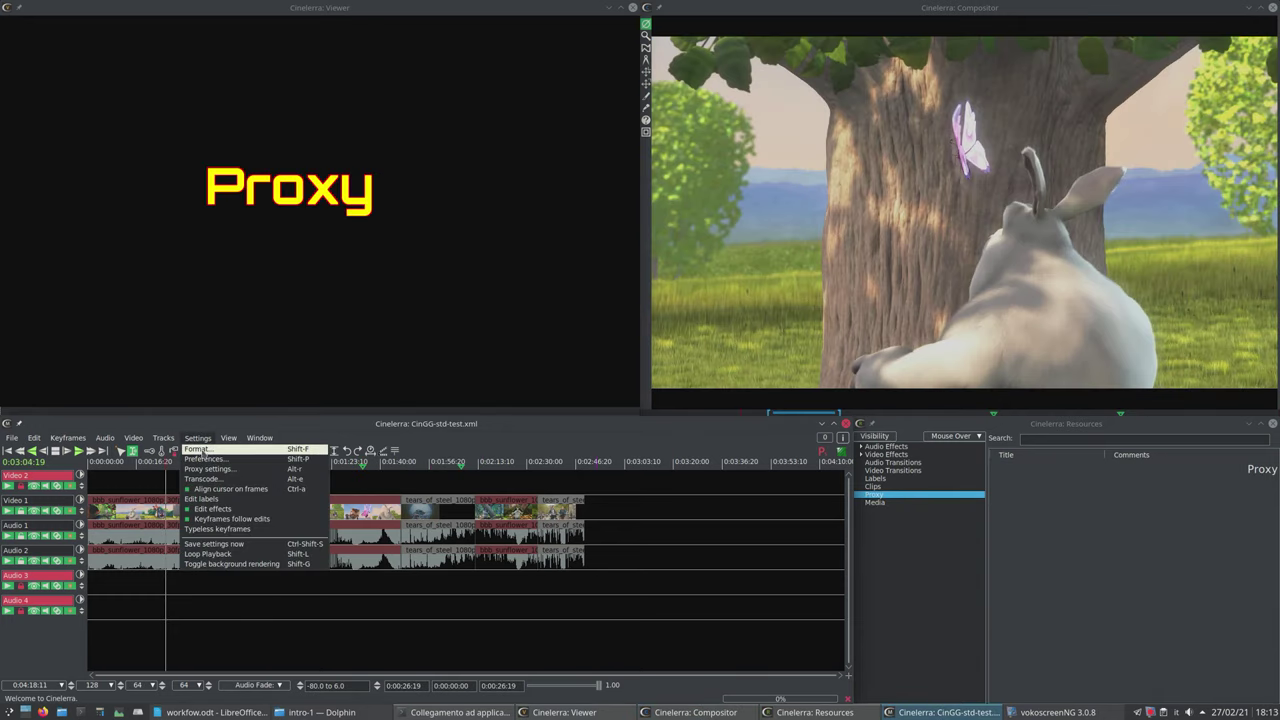
pyautogui.click(205, 471)
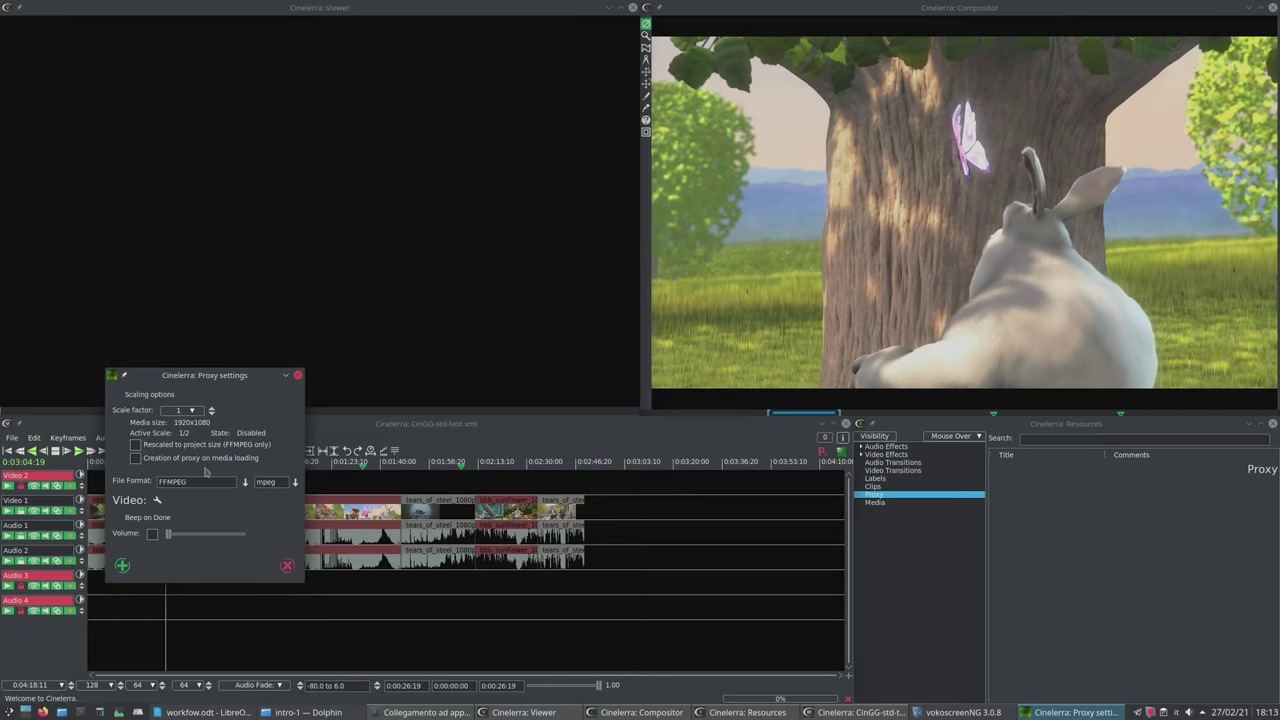
pyautogui.click(157, 499)
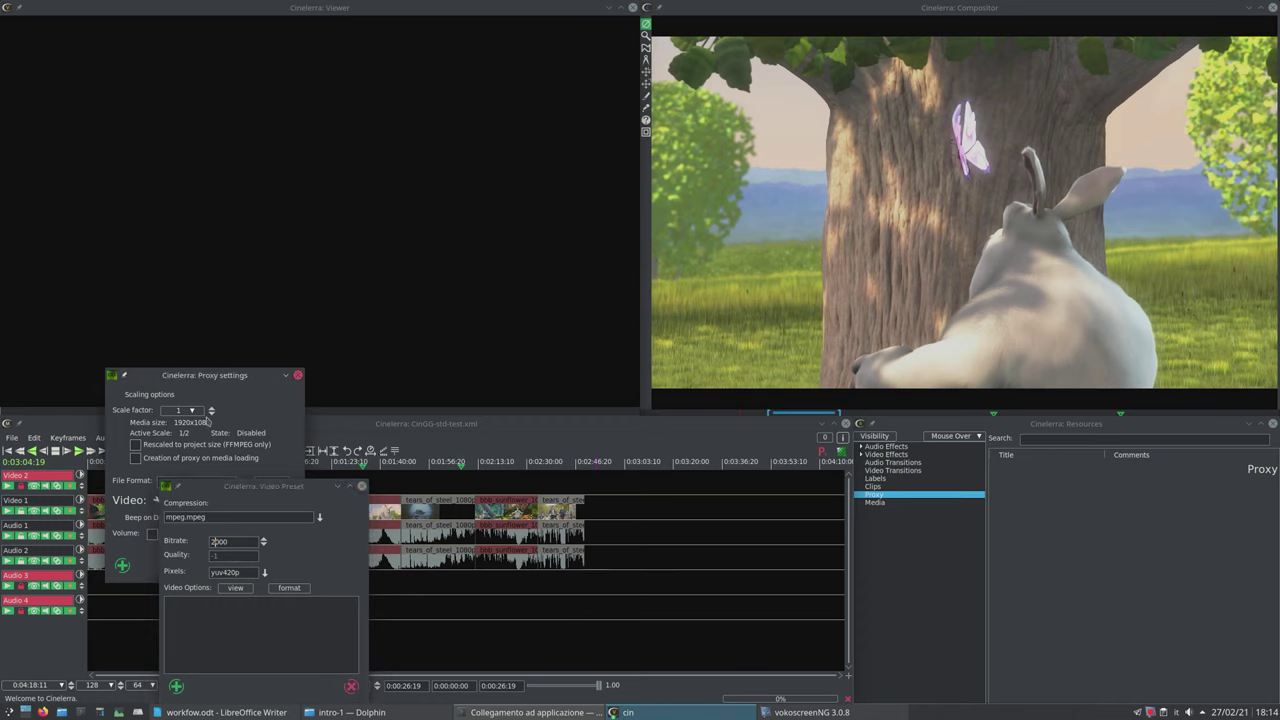
pyautogui.click(186, 410)
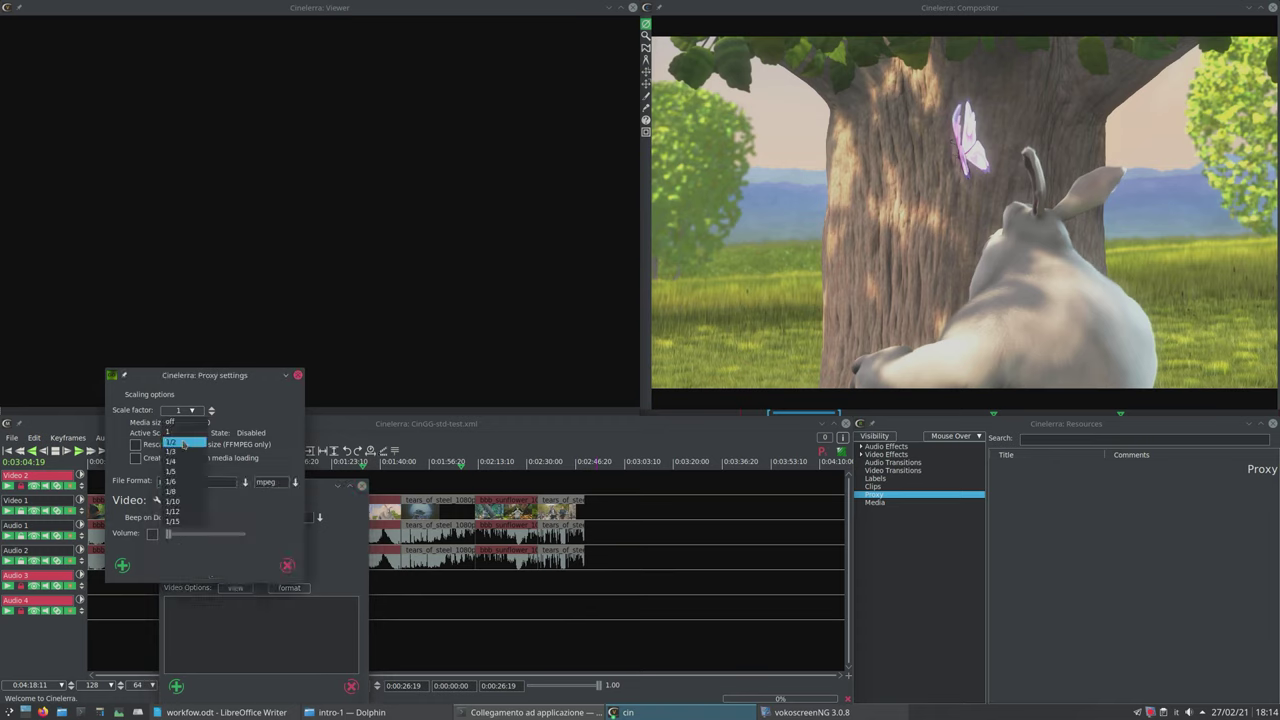
pyautogui.click(183, 443)
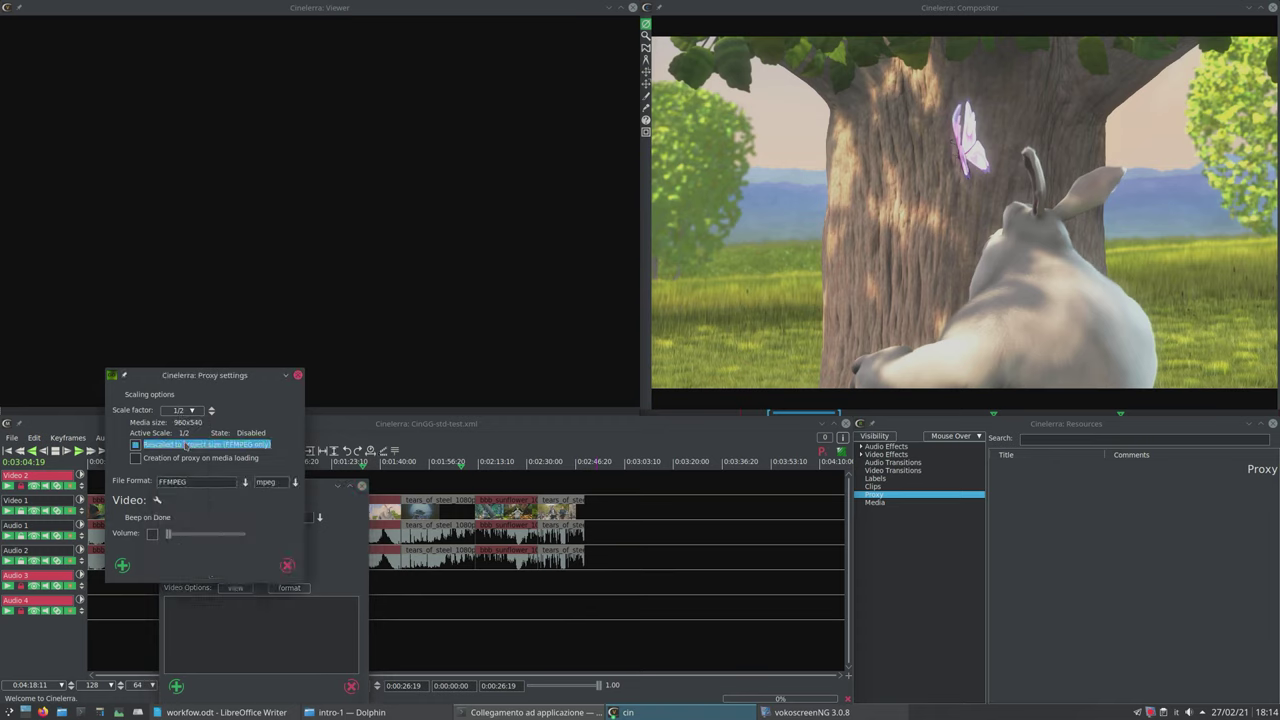
pyautogui.click(346, 520)
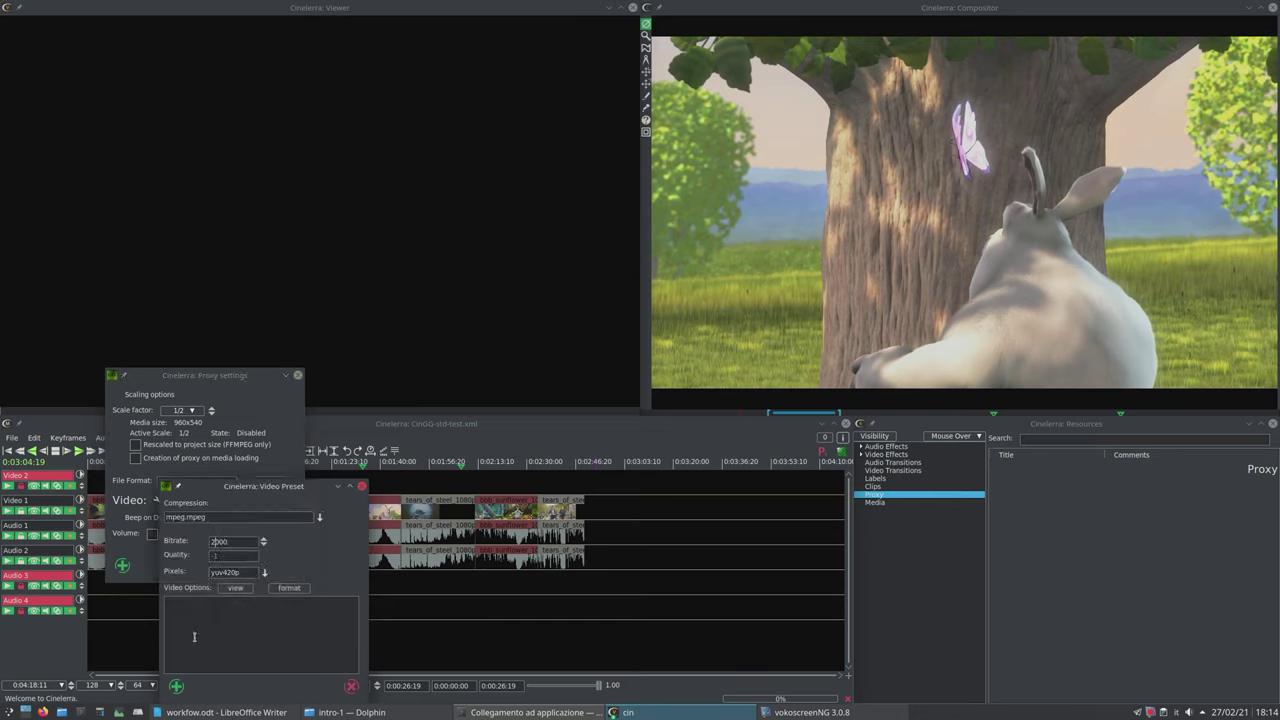
pyautogui.click(176, 687)
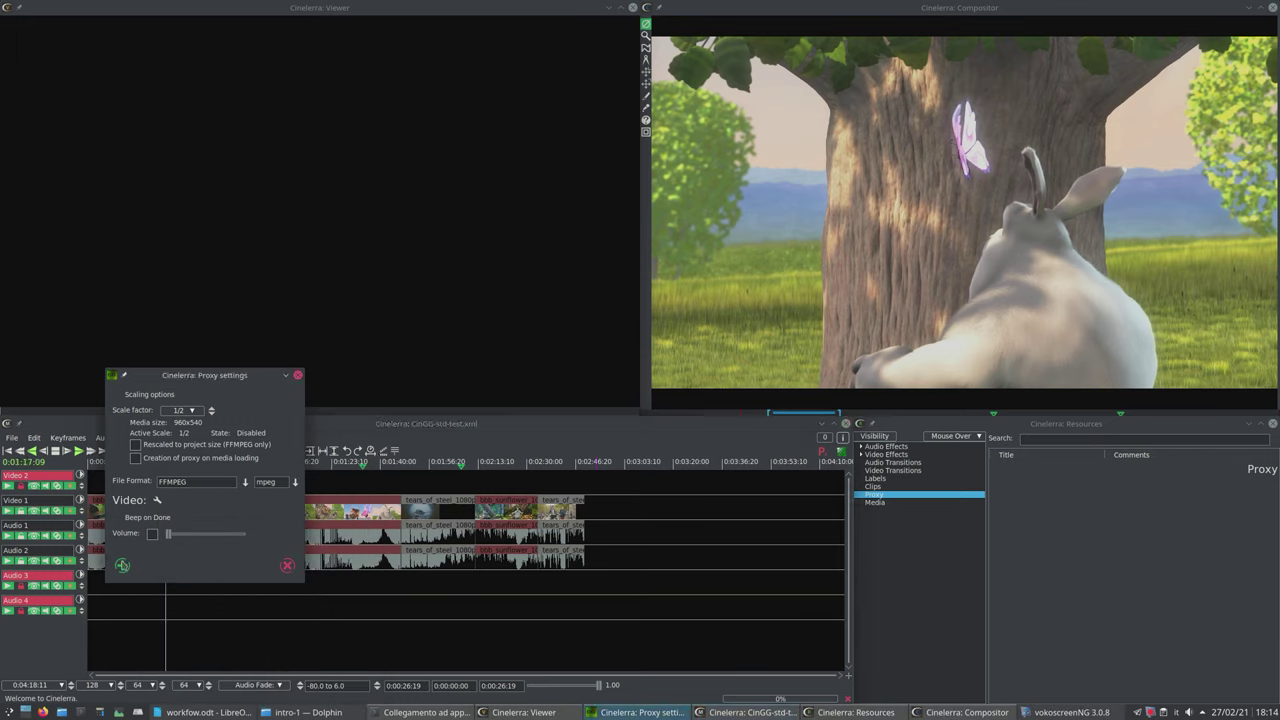
pyautogui.click(122, 565)
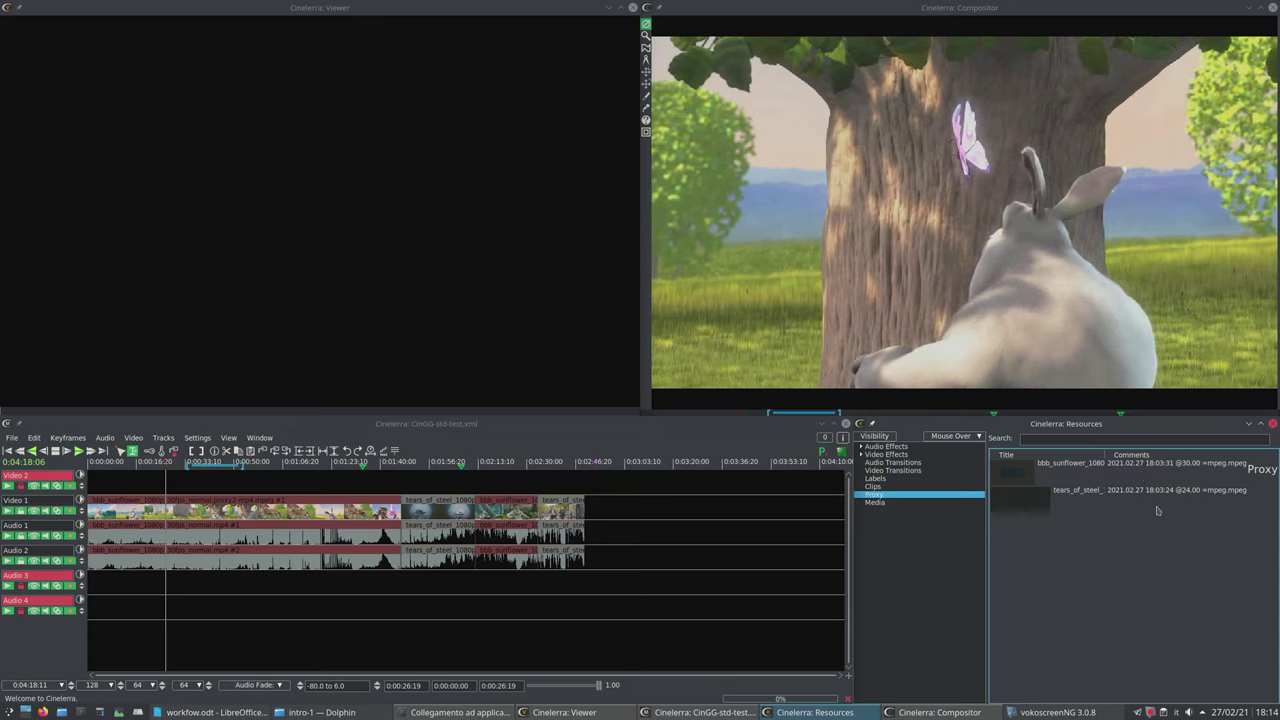
# Compare the resources in the Media and Proxy folders, and switch the project's proxies off and back on.
pyautogui.click(884, 502)
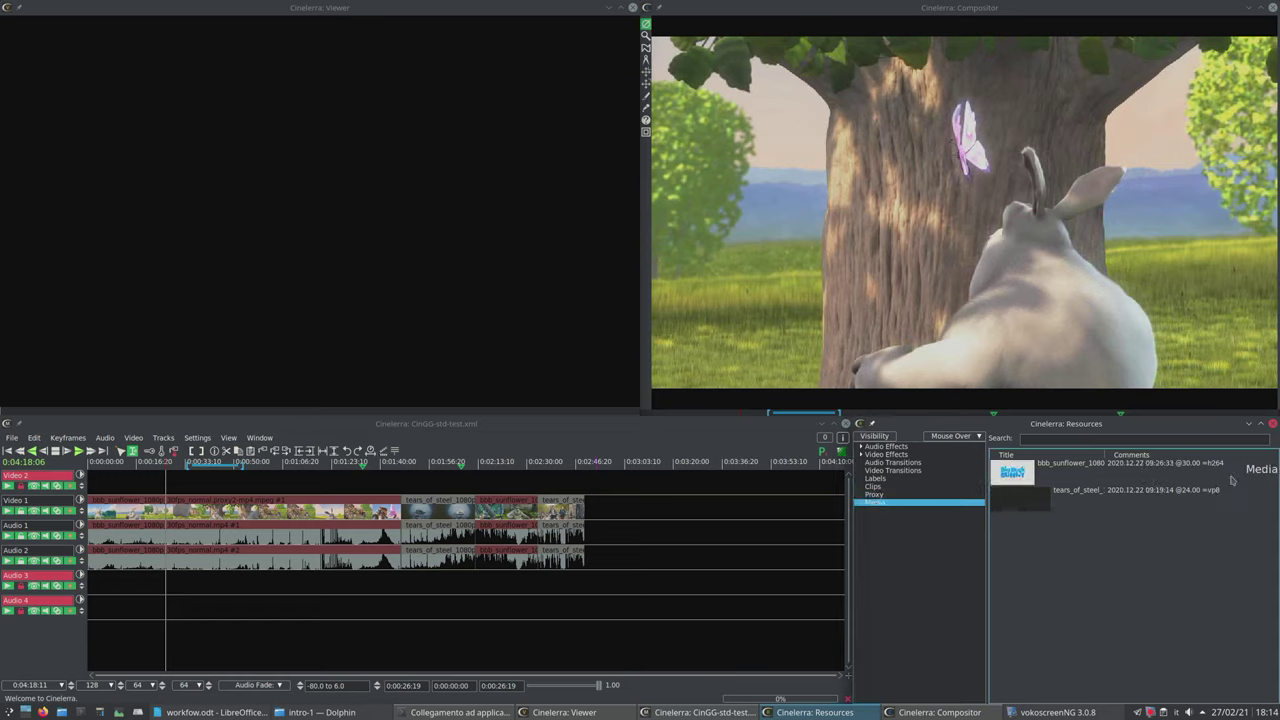
pyautogui.click(917, 494)
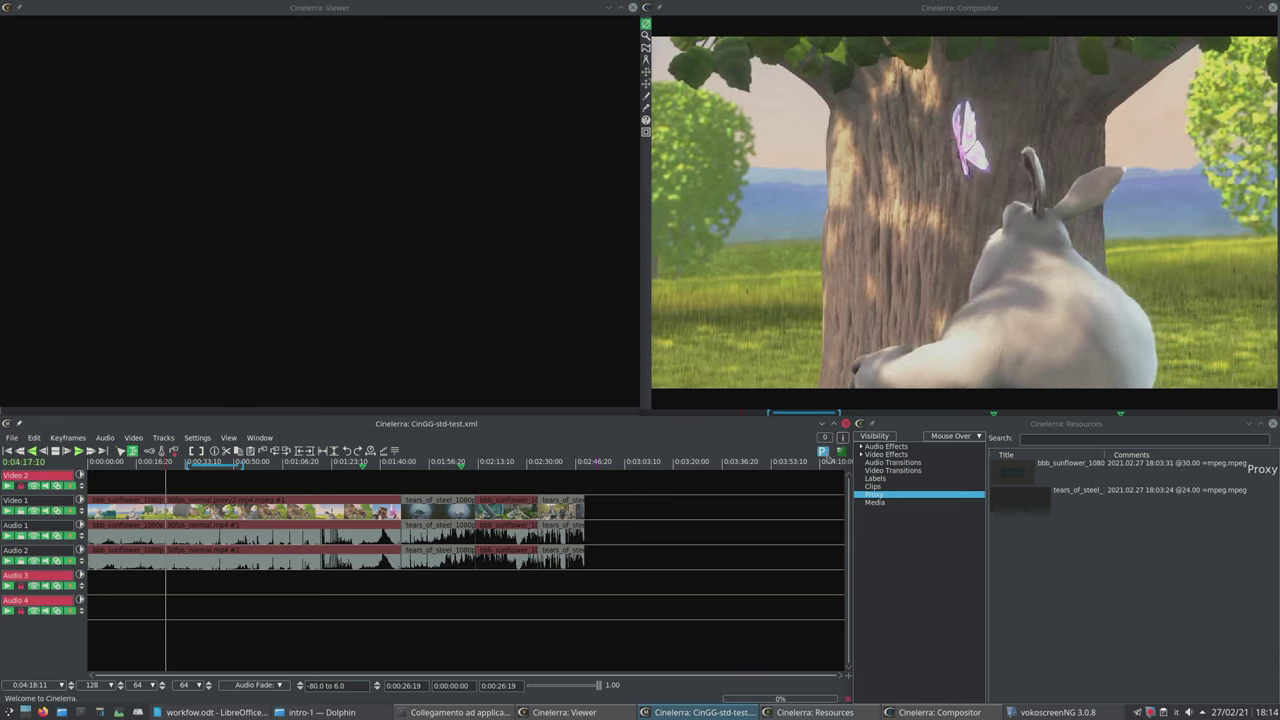
pyautogui.click(824, 452)
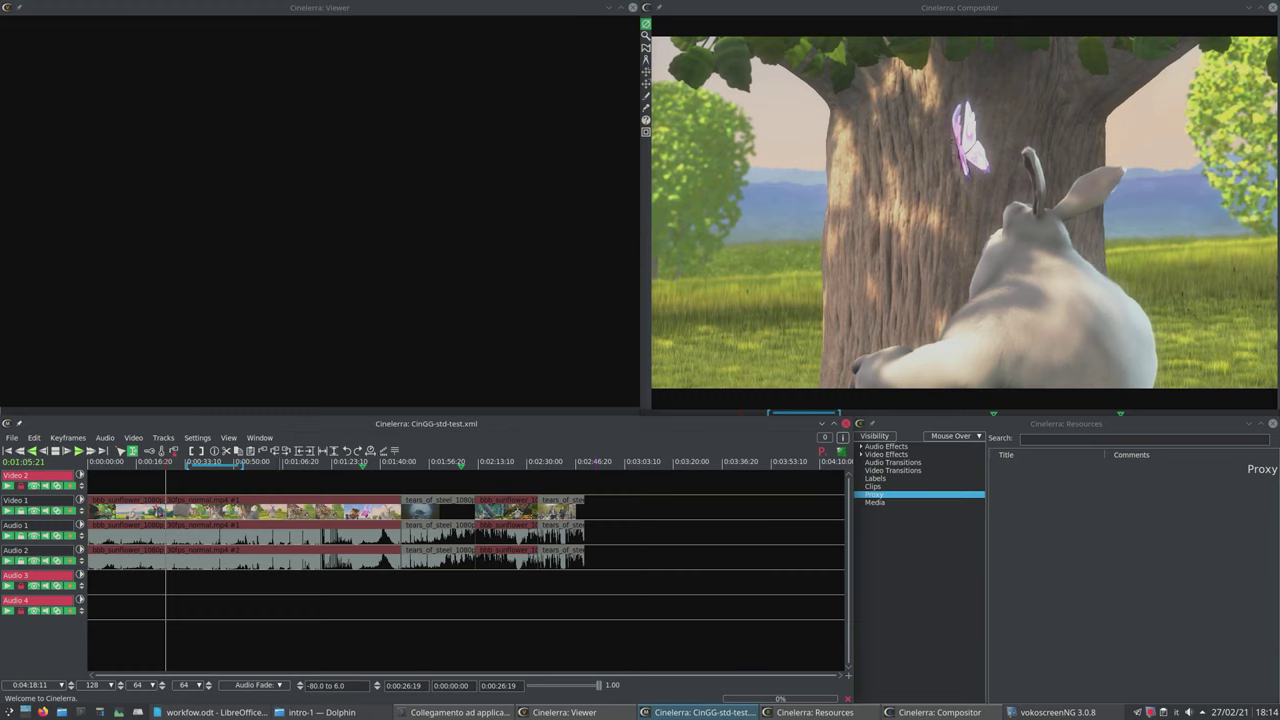
pyautogui.click(823, 452)
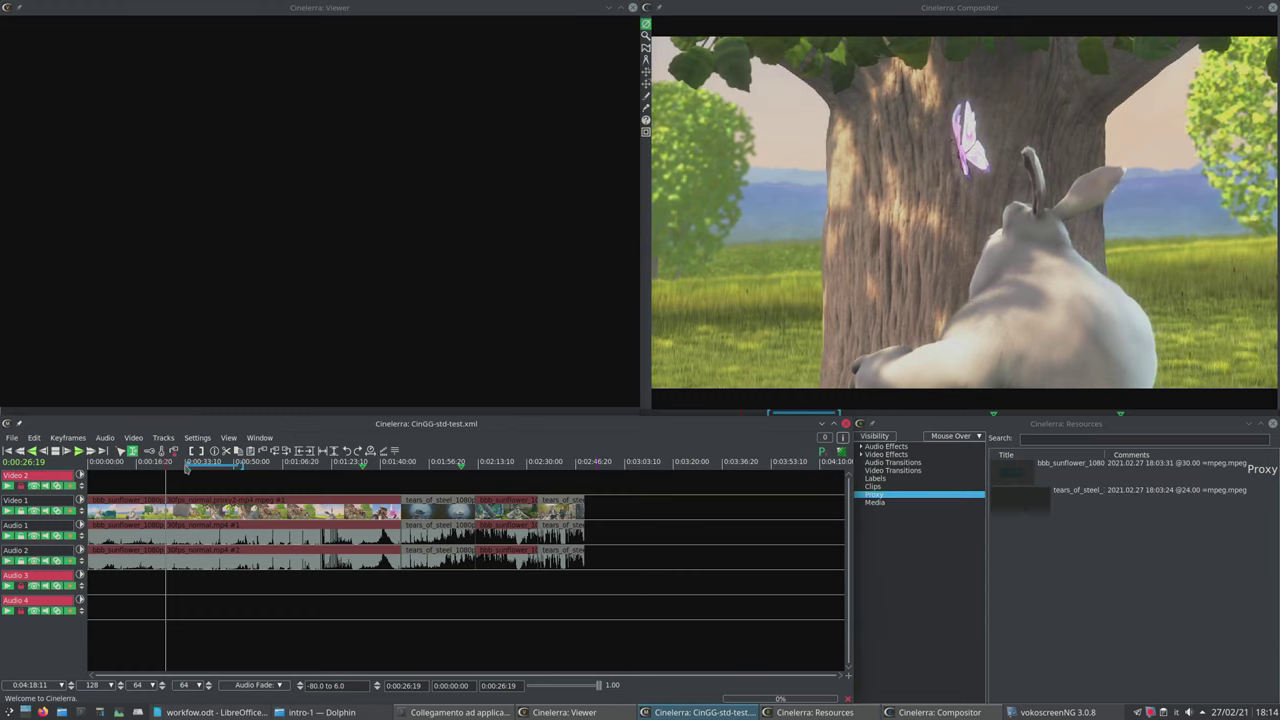
# Select the timeline range from 0:00:42:10 to 0:00:55:03, and replace the selection with an insertion point at 0:01:07:07.
pyautogui.moveTo(212, 500); pyautogui.dragTo(252, 500)
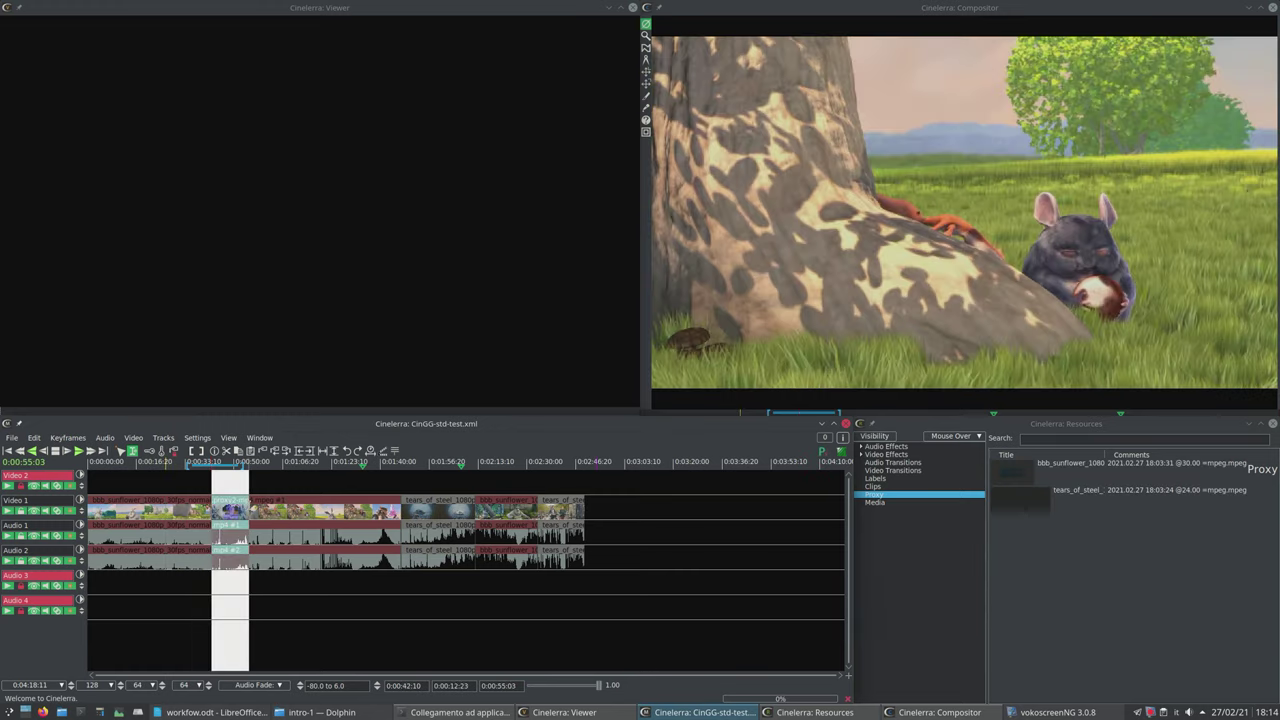
pyautogui.click(284, 500)
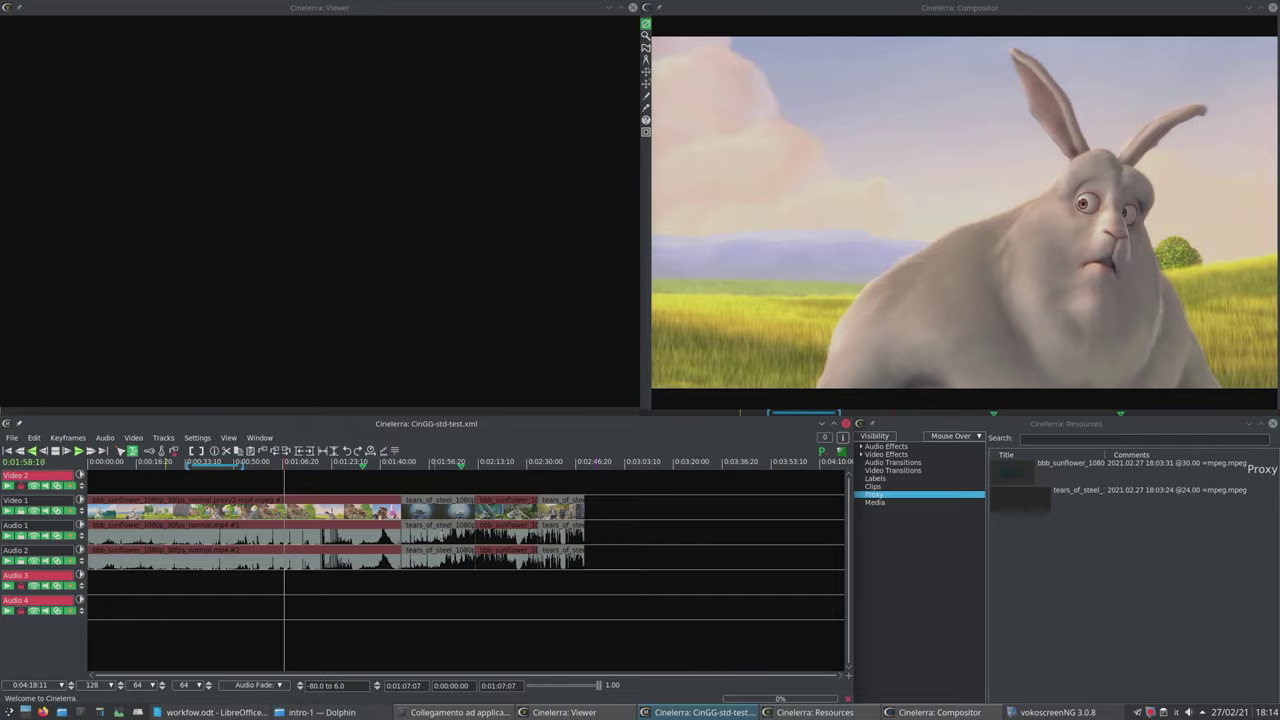